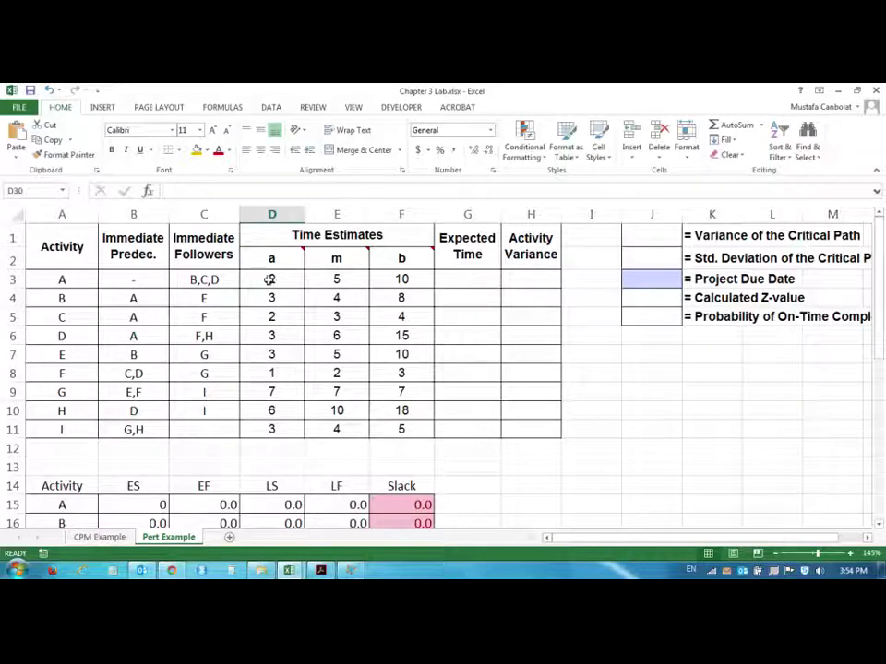
Review activity A's a, m and b estimates on the Pert Example sheet
left_click_drag(270, 277, 429, 273)
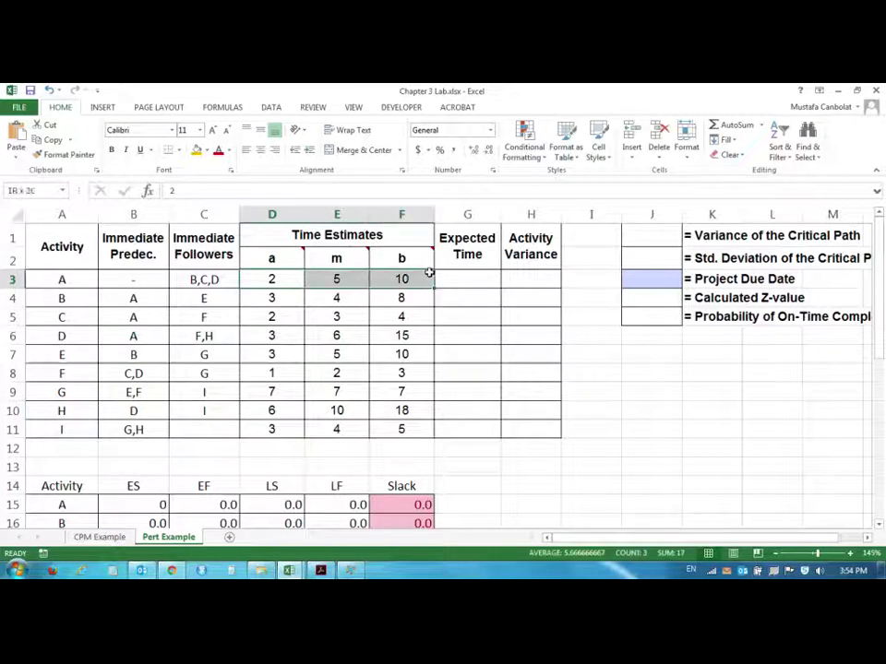
left_click(103, 538)
left_click(168, 537)
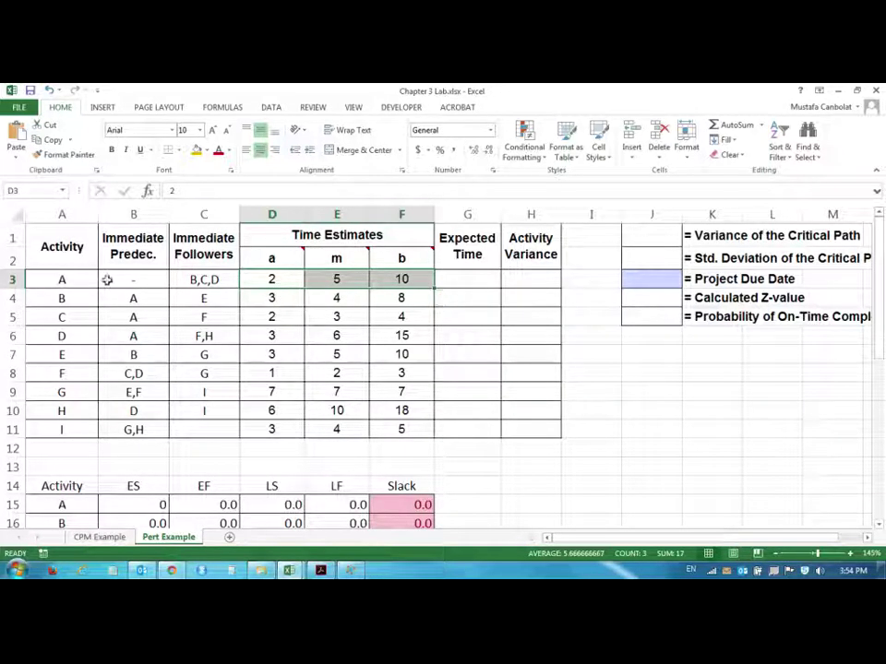
mouse_move(268, 261)
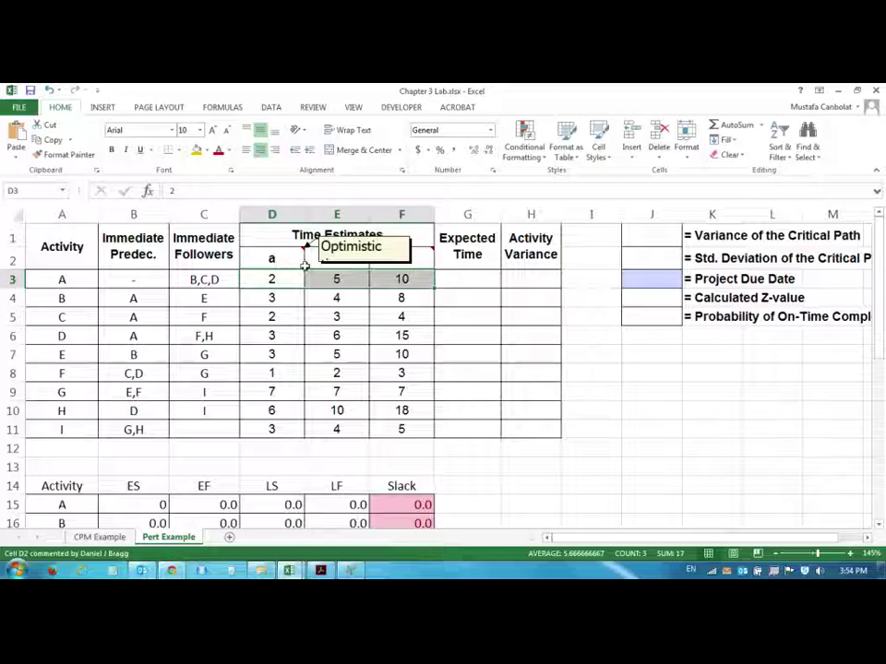
mouse_move(337, 268)
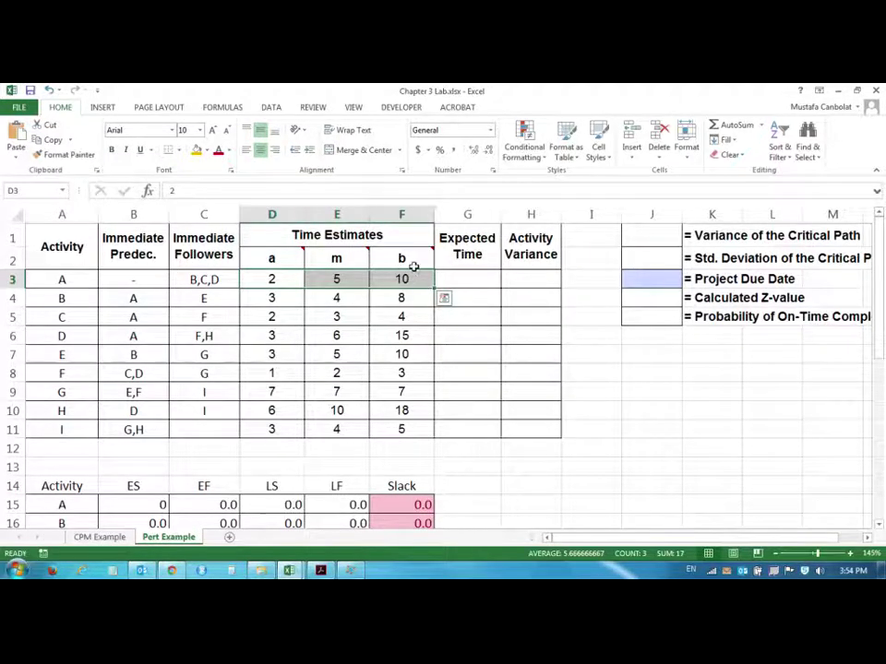
mouse_move(412, 265)
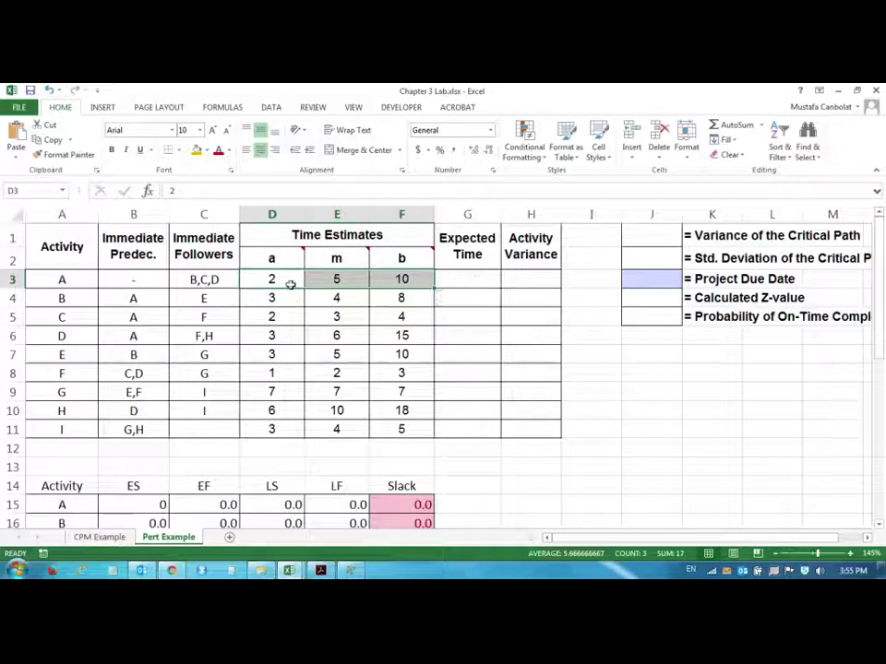
Enter =(D3+4*E3+F3)/6 in G3 as activity A's expected time
left_click(460, 278)
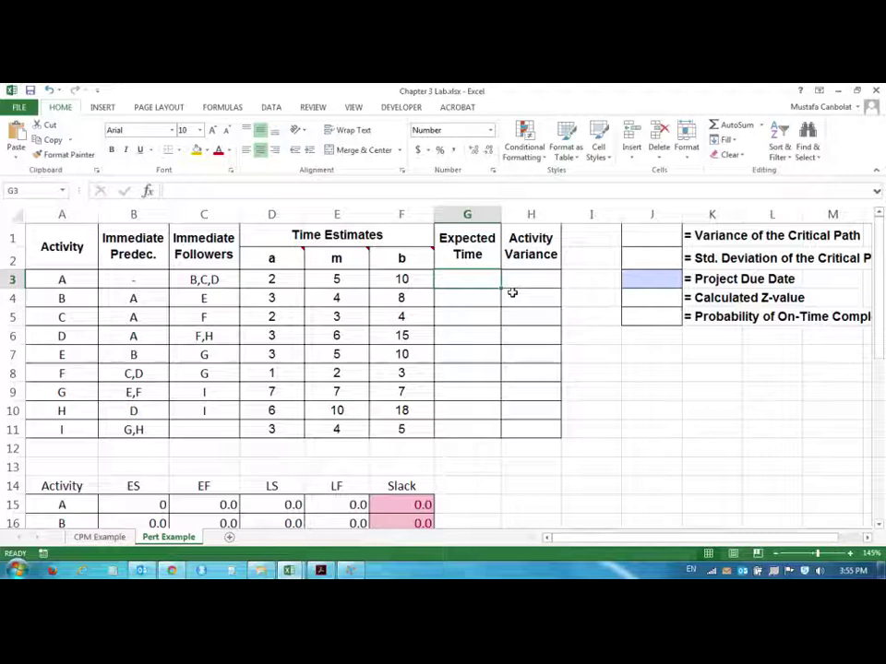
type("=")
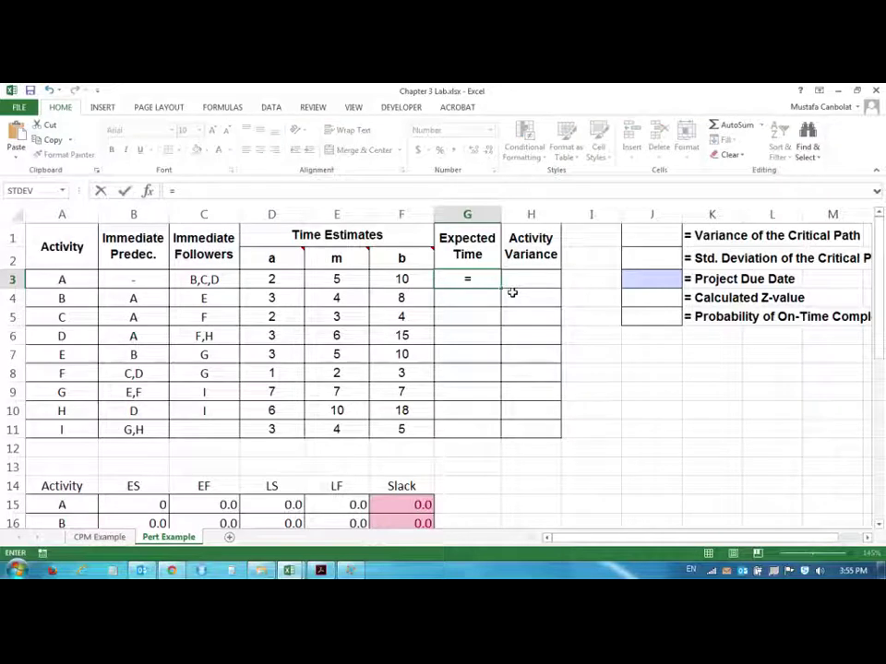
type("(")
left_click(265, 279)
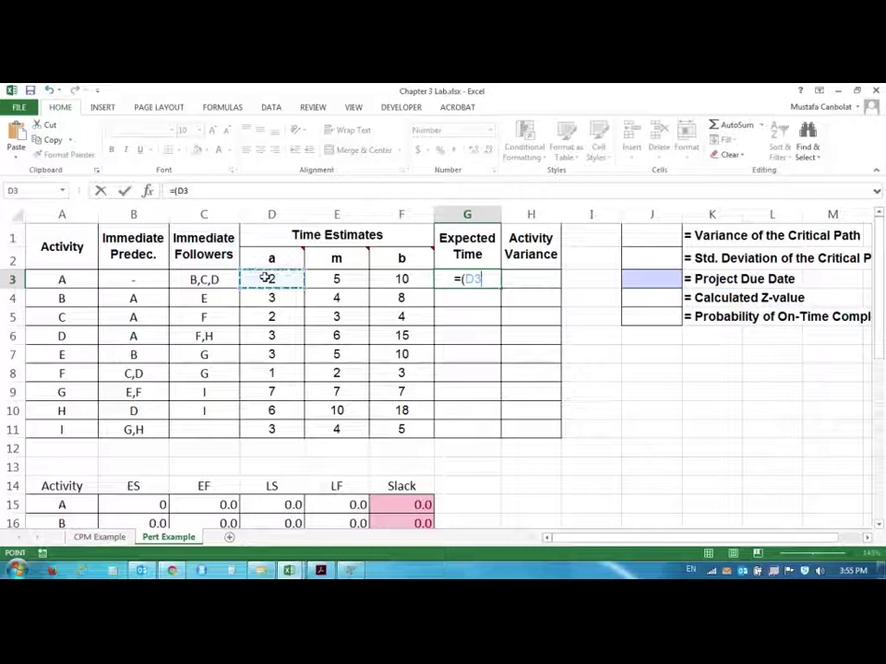
type("+")
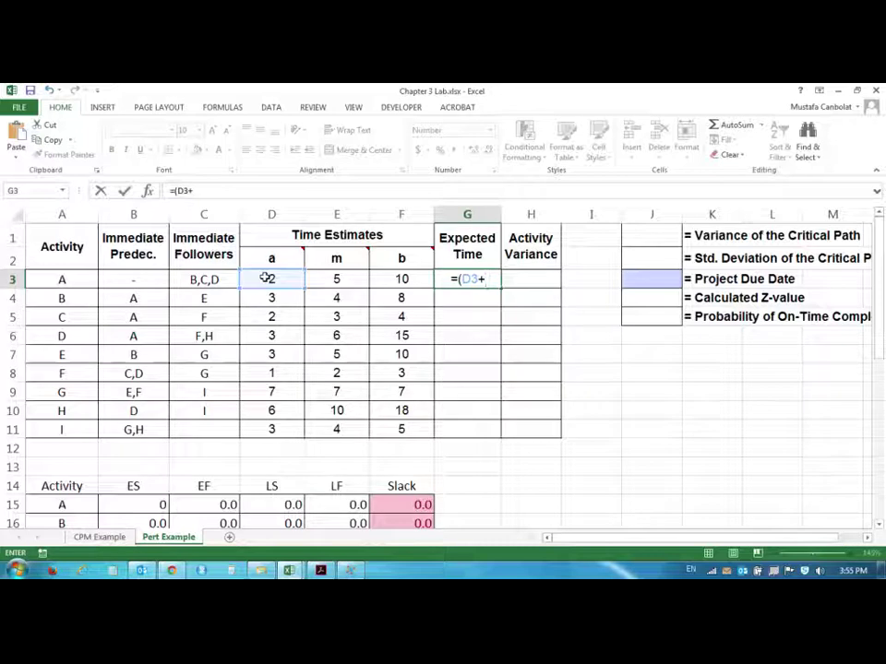
type("4*")
left_click(354, 279)
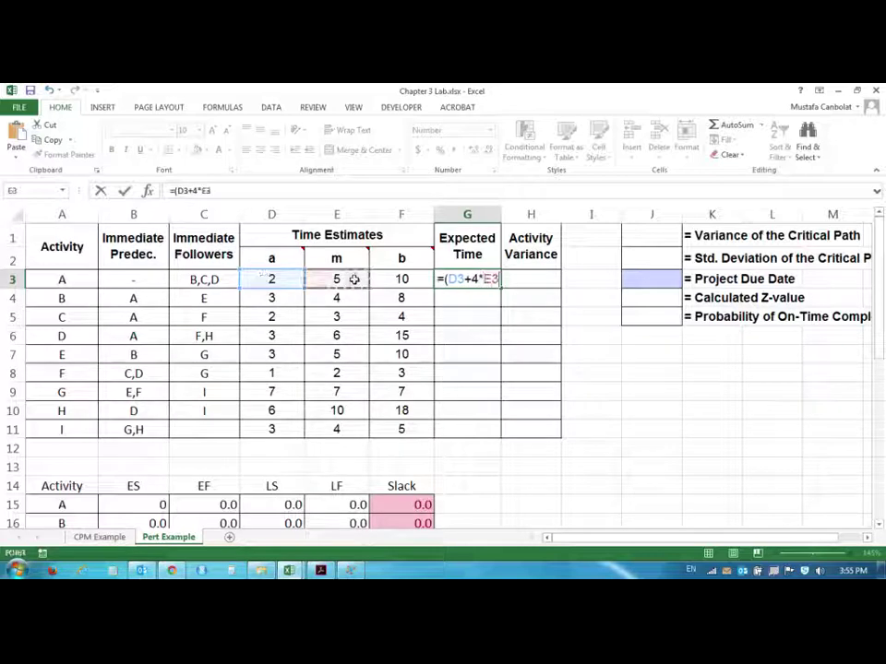
type("+")
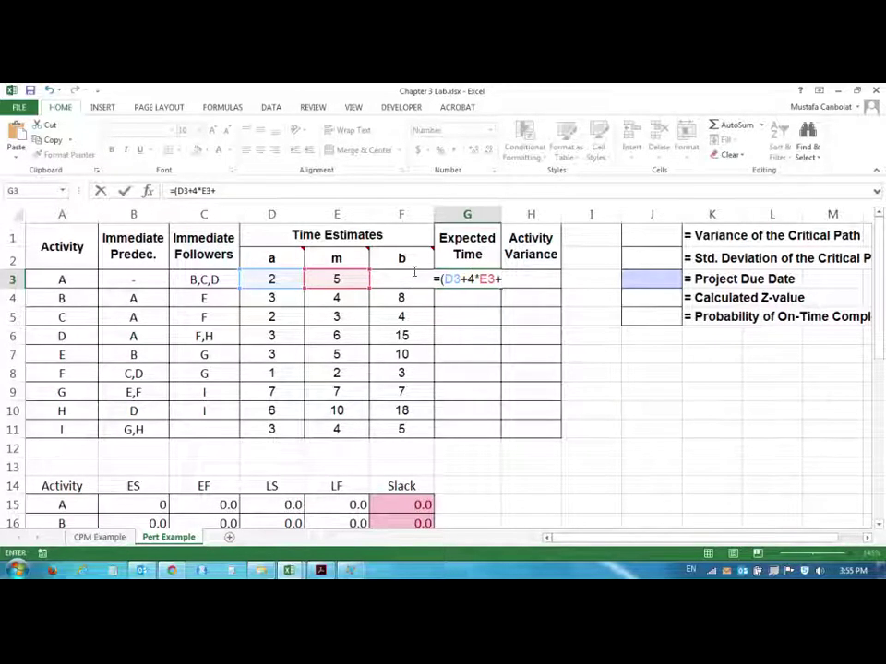
left_click(414, 274)
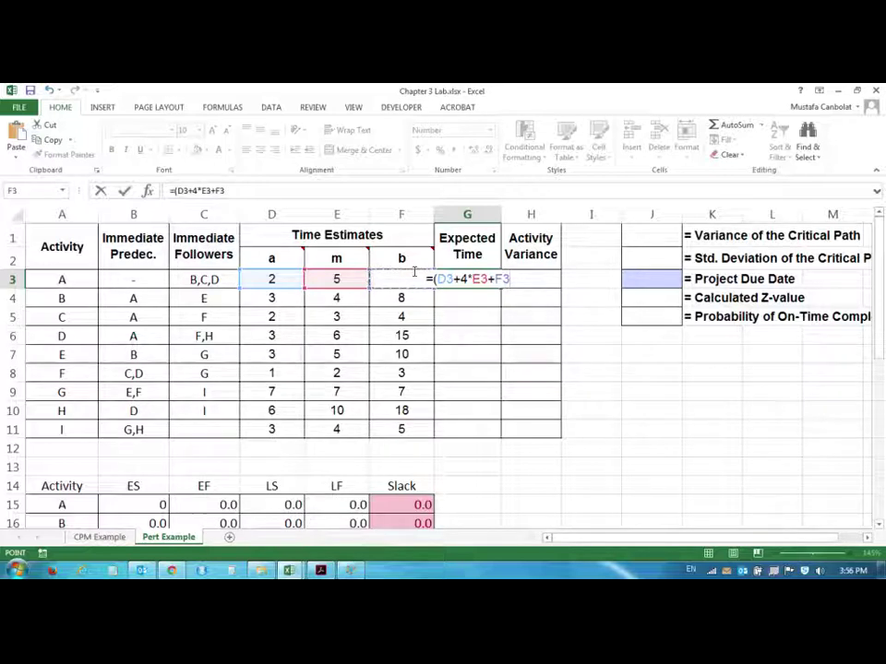
type(")")
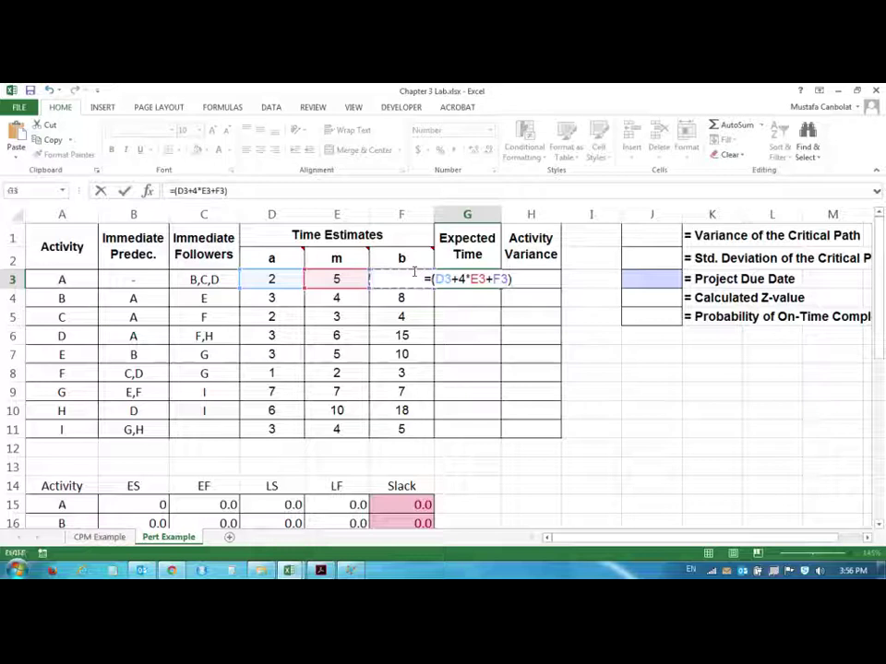
key("F2")
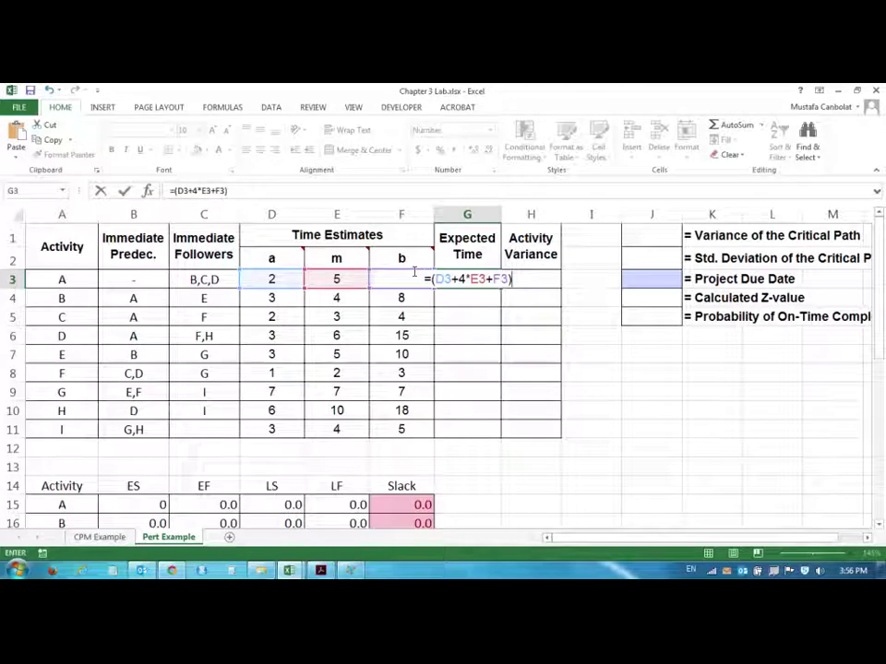
type("/6")
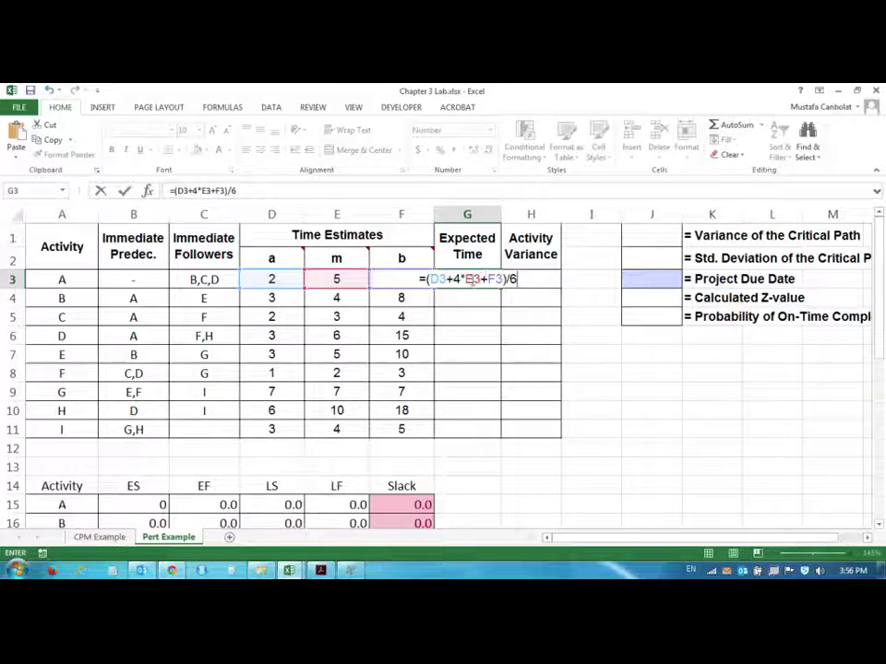
key("Return")
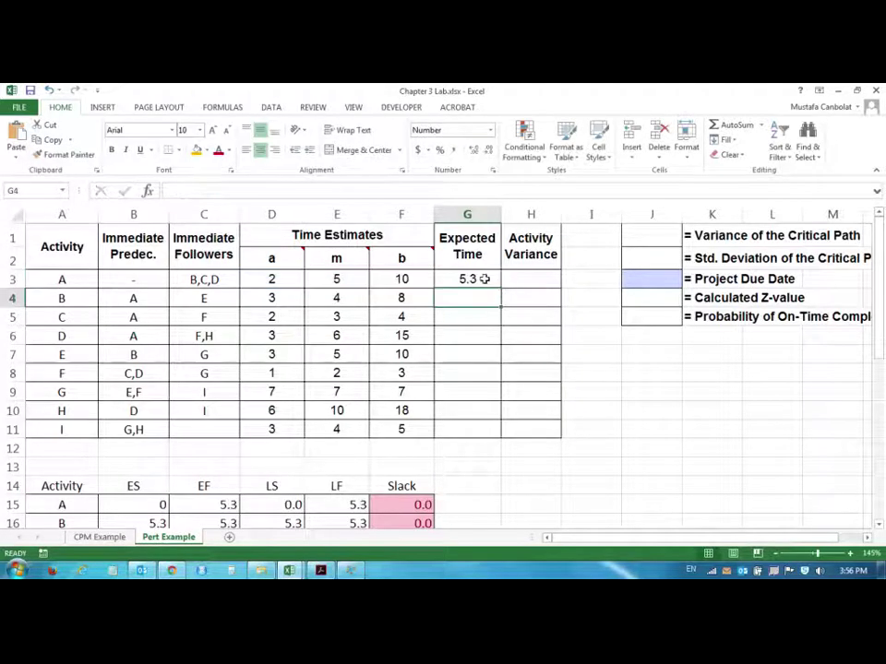
Copy the G3 formula down to G11 and check activity H's expected time
left_click(482, 276)
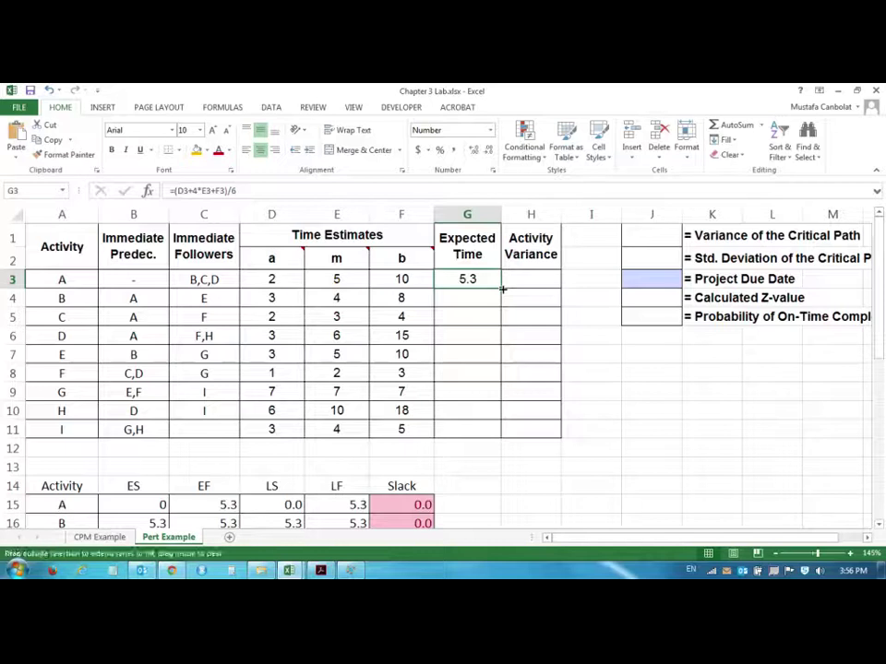
double_click(503, 289)
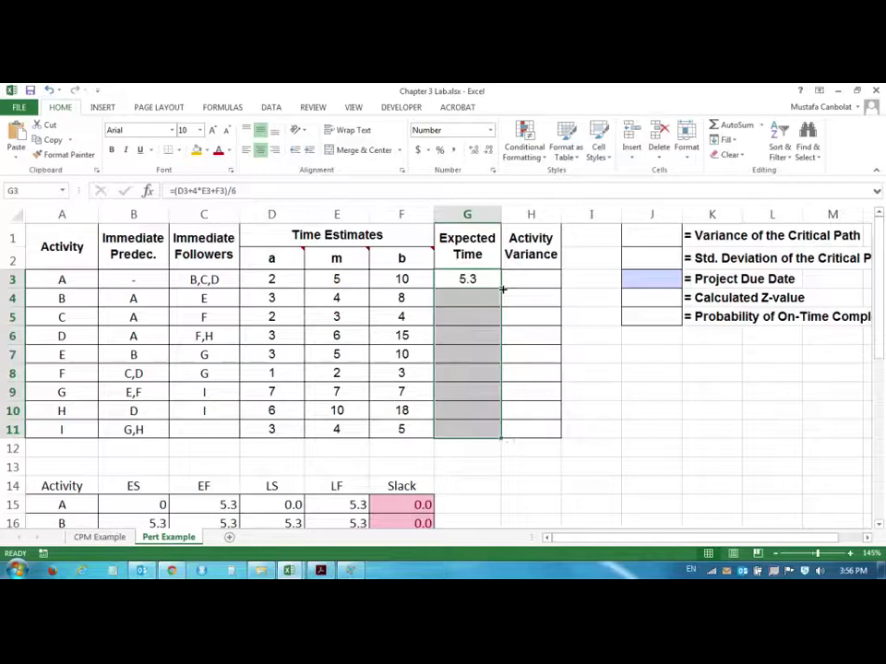
double_click(469, 410)
key("Return")
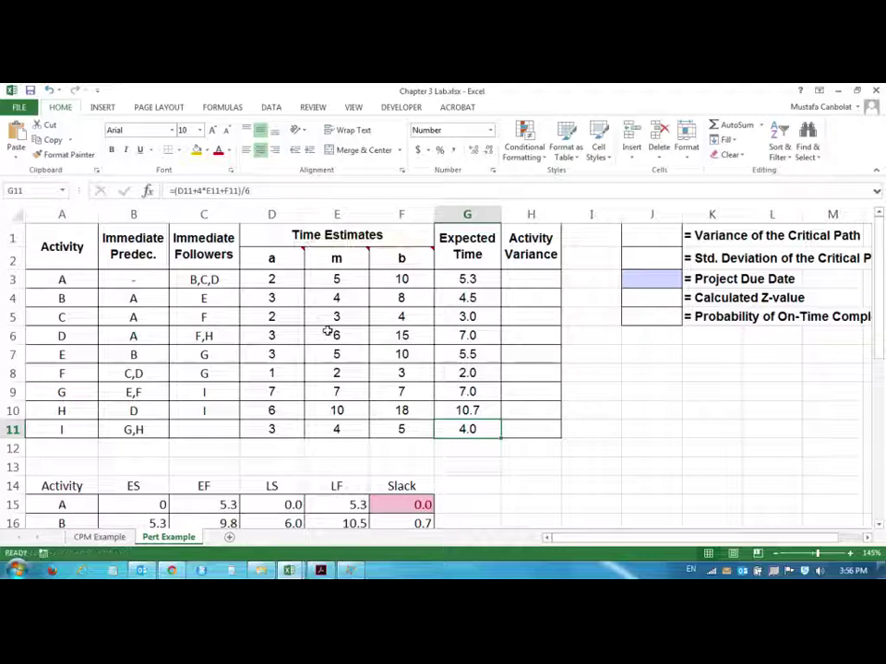
mouse_move(406, 257)
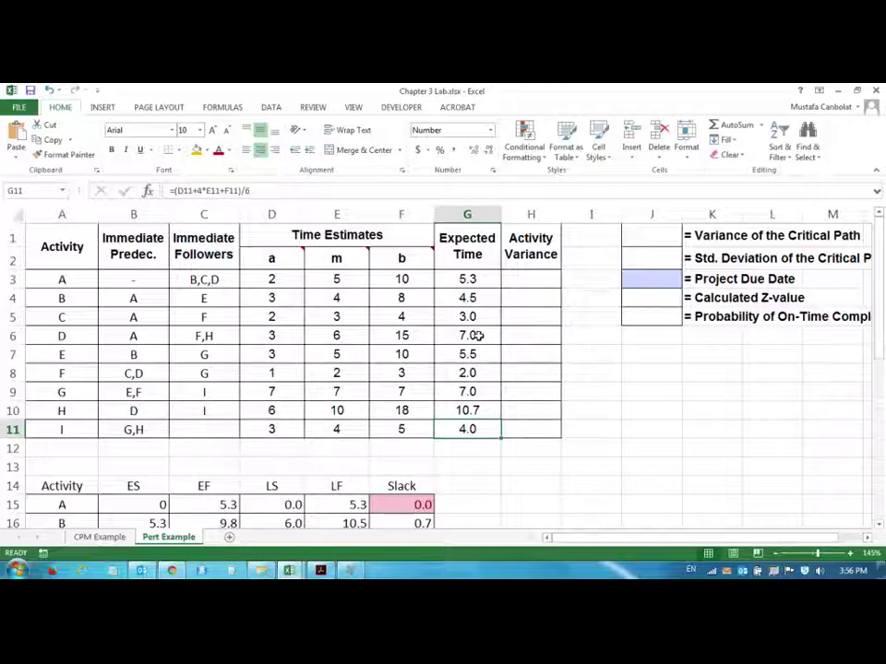
left_click(523, 279)
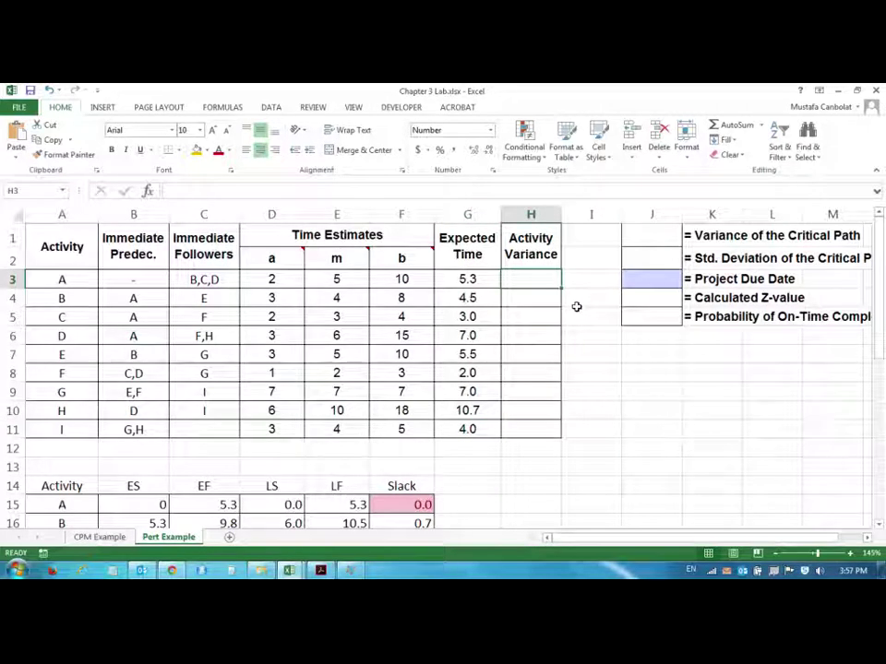
type("=")
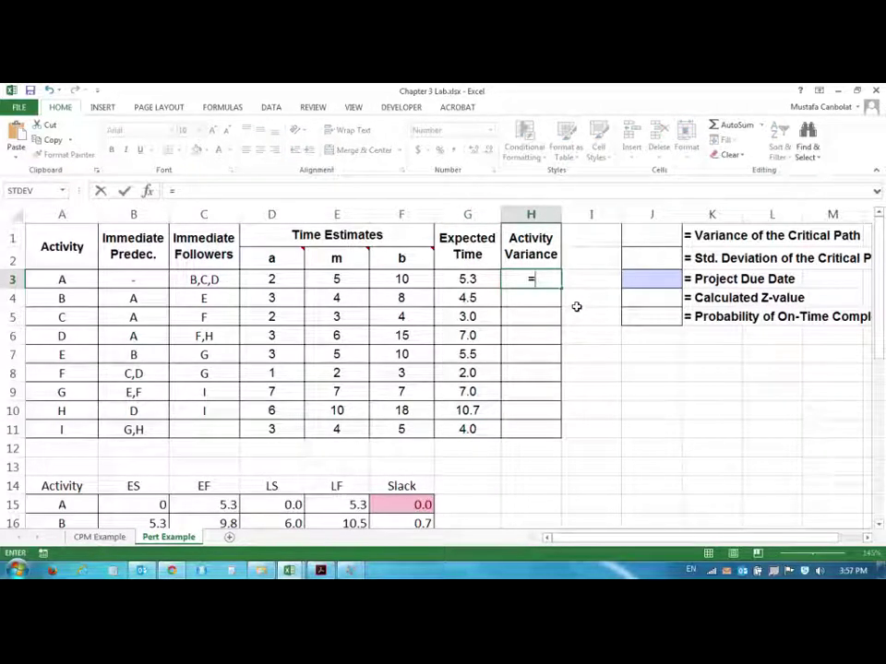
type("(")
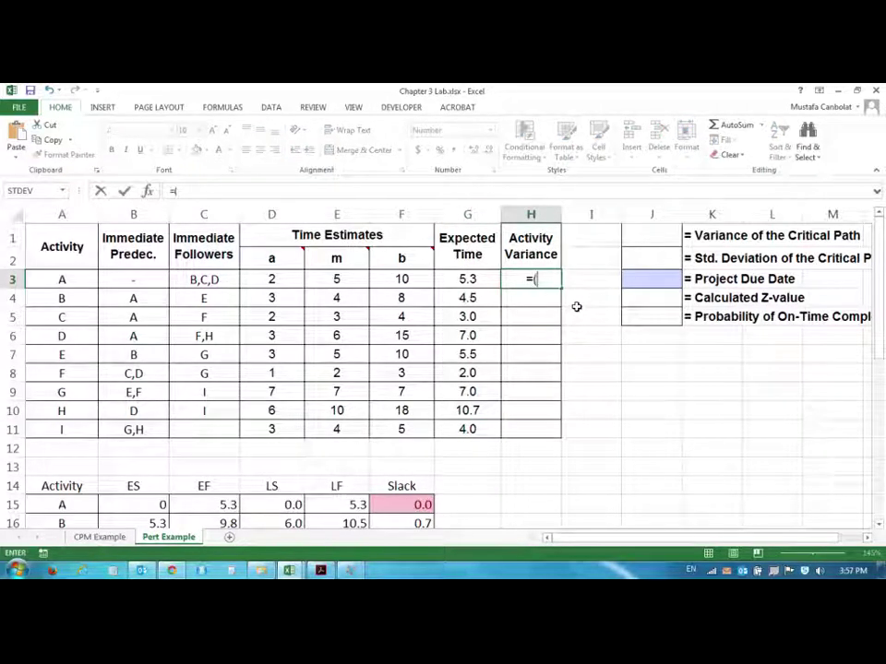
left_click(387, 283)
type("-")
left_click(282, 279)
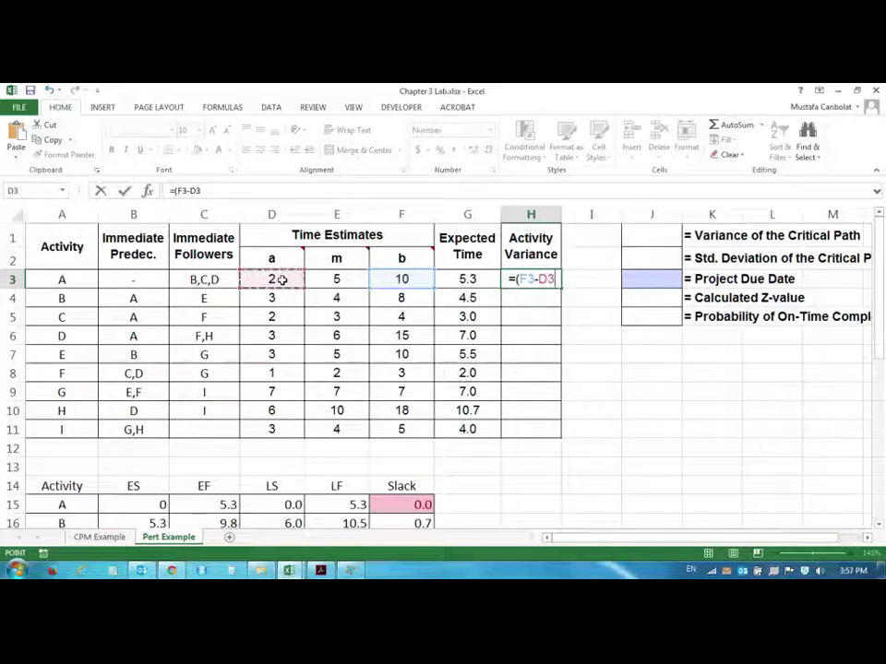
type(")/6")
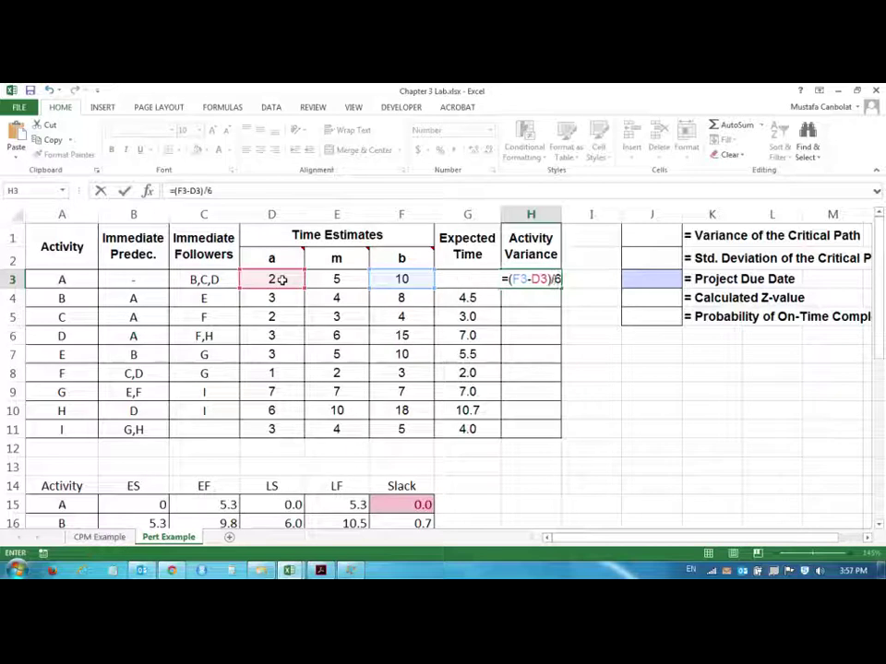
key("F2")
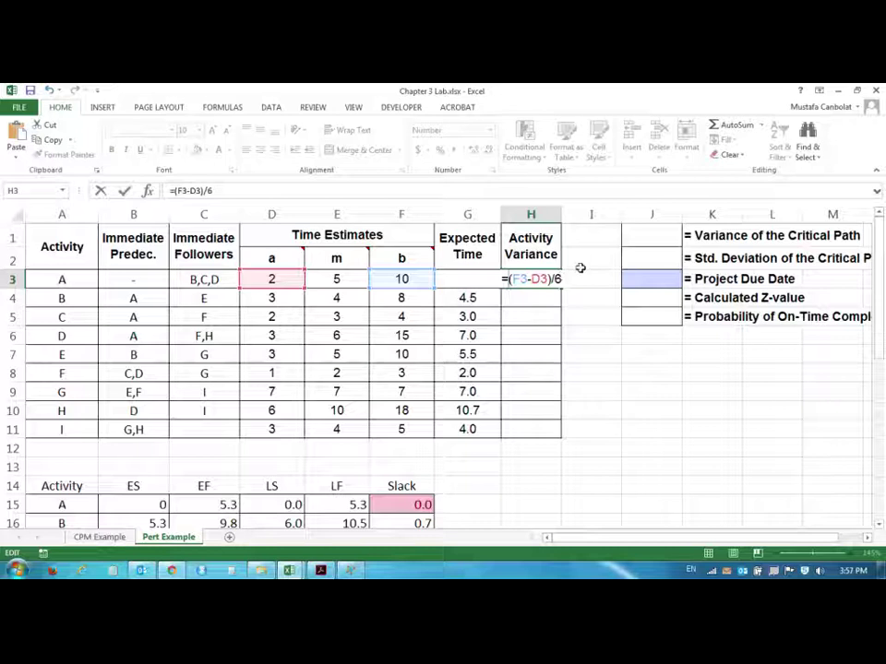
type("(")
type(")")
type("^")
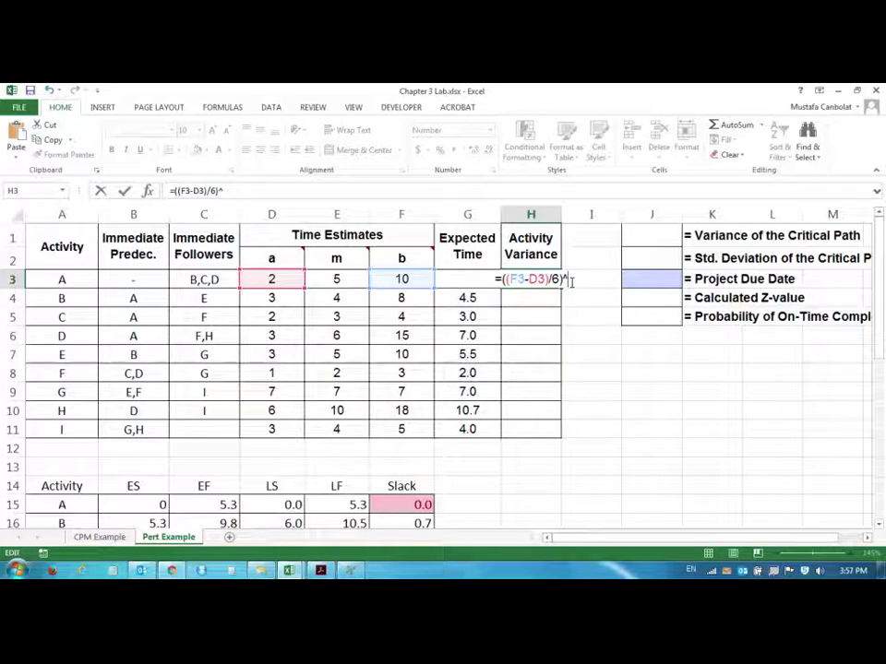
type("2")
key("Return")
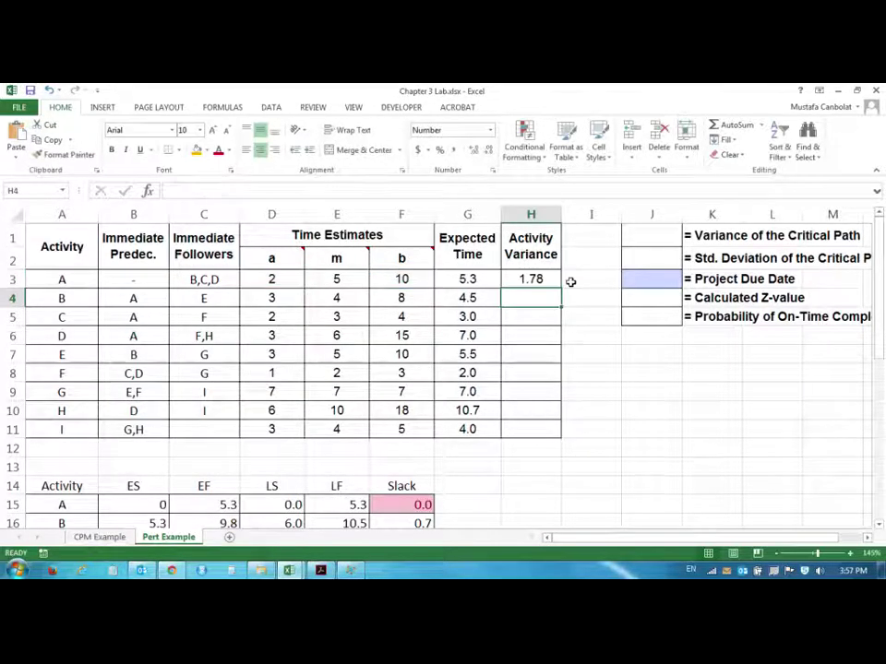
left_click(530, 279)
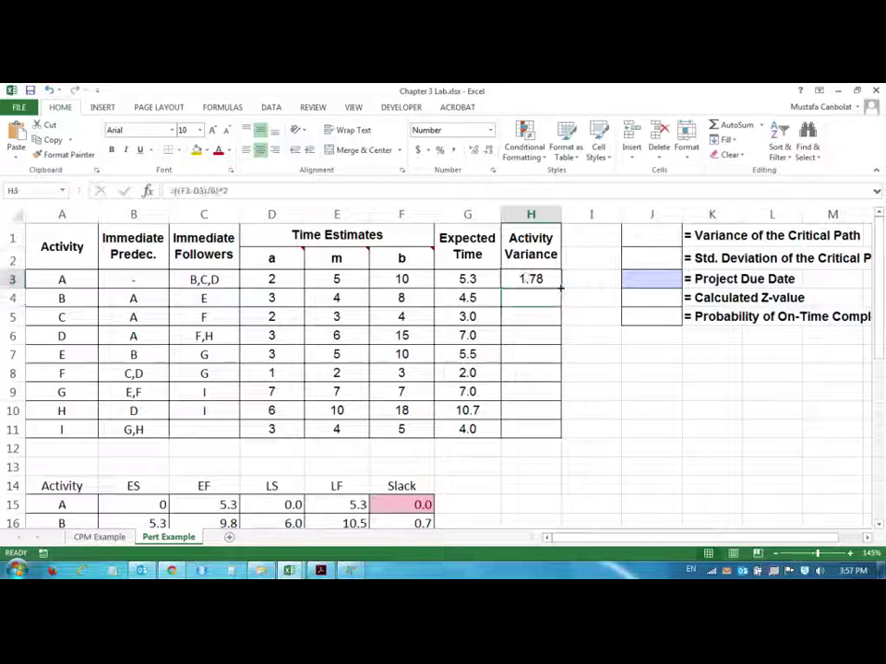
double_click(560, 288)
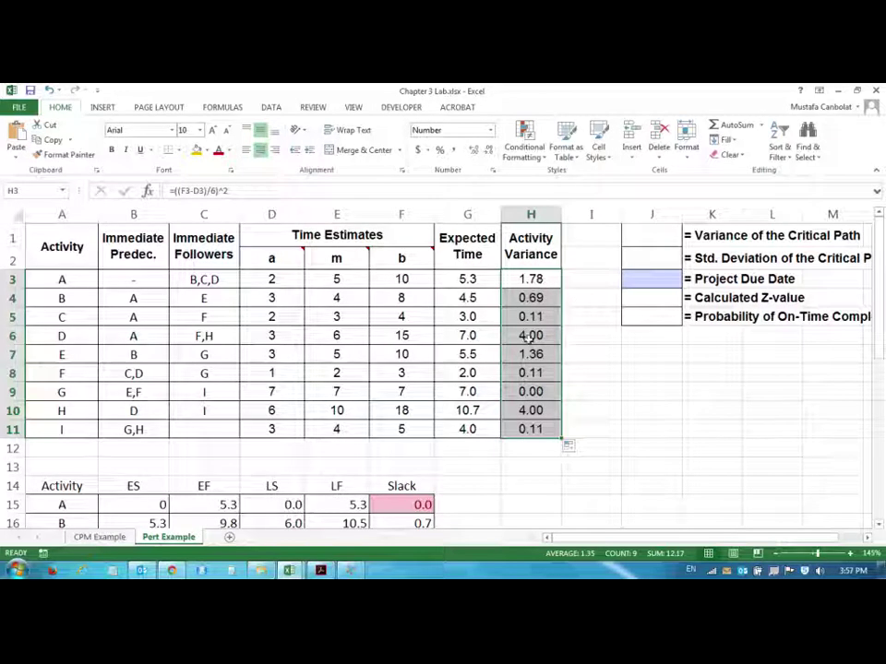
left_click_drag(277, 280, 422, 280)
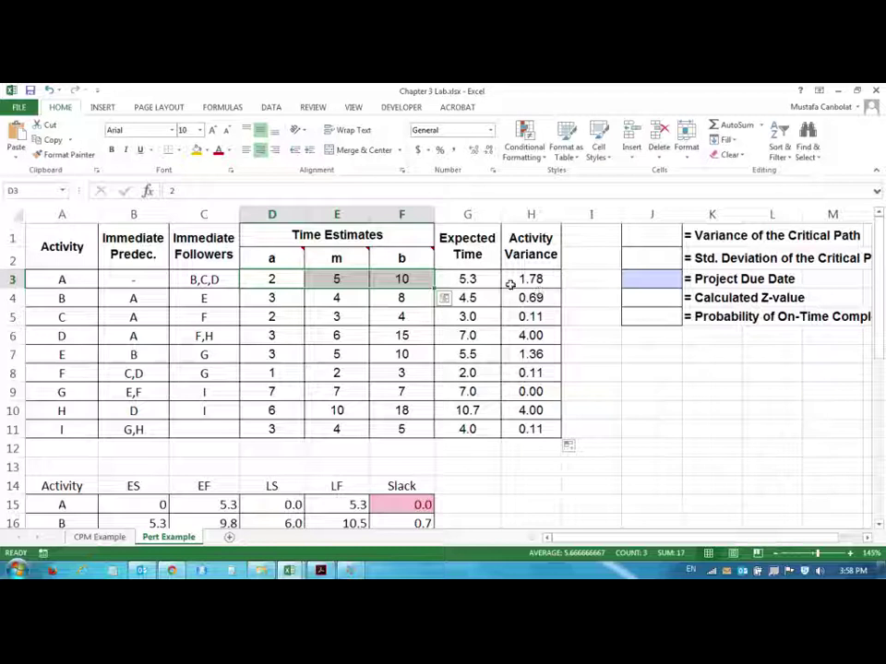
scroll(515, 297, "down", 3)
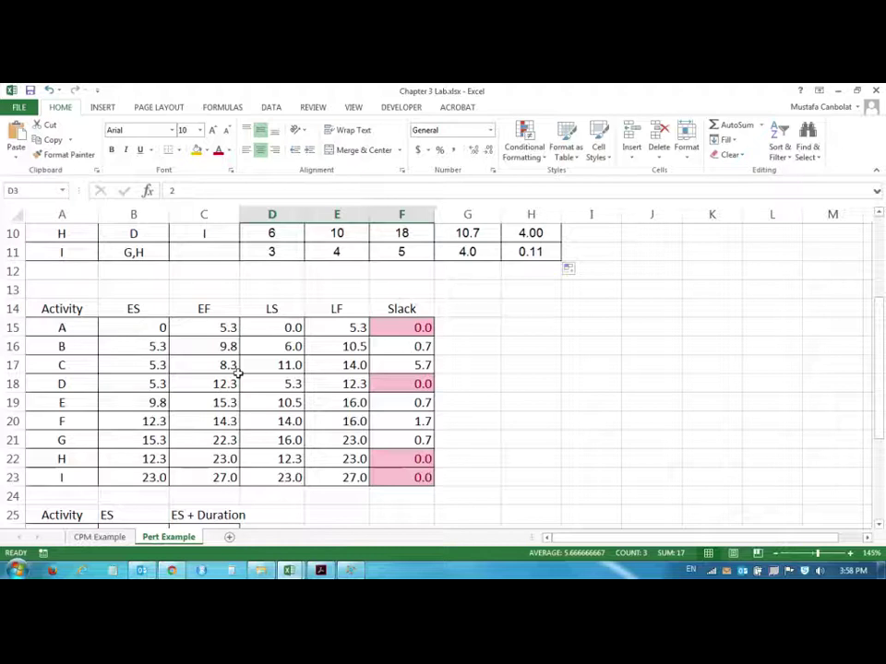
scroll(221, 360, "down", 2)
scroll(259, 348, "up", 2)
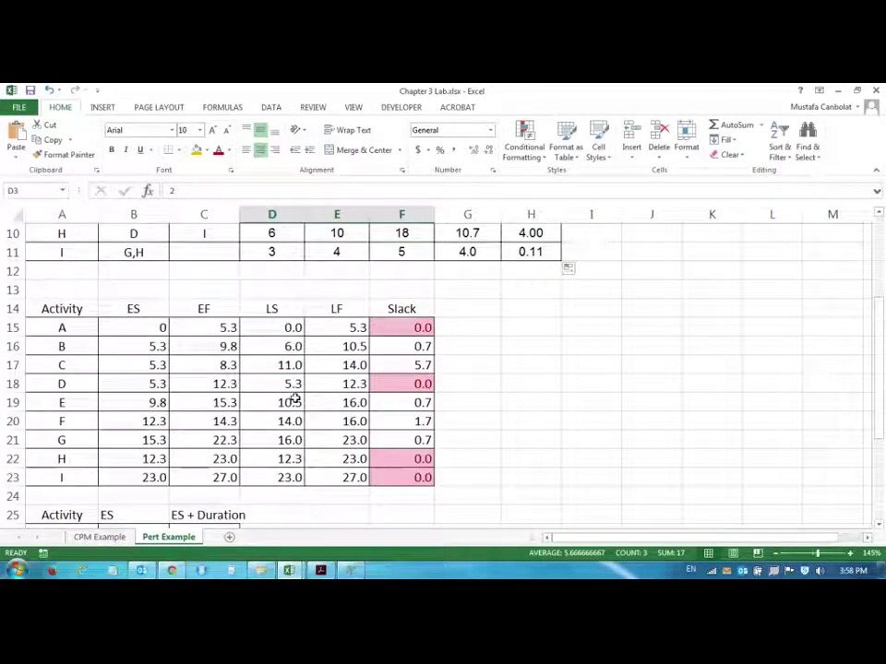
scroll(293, 398, "down", 2)
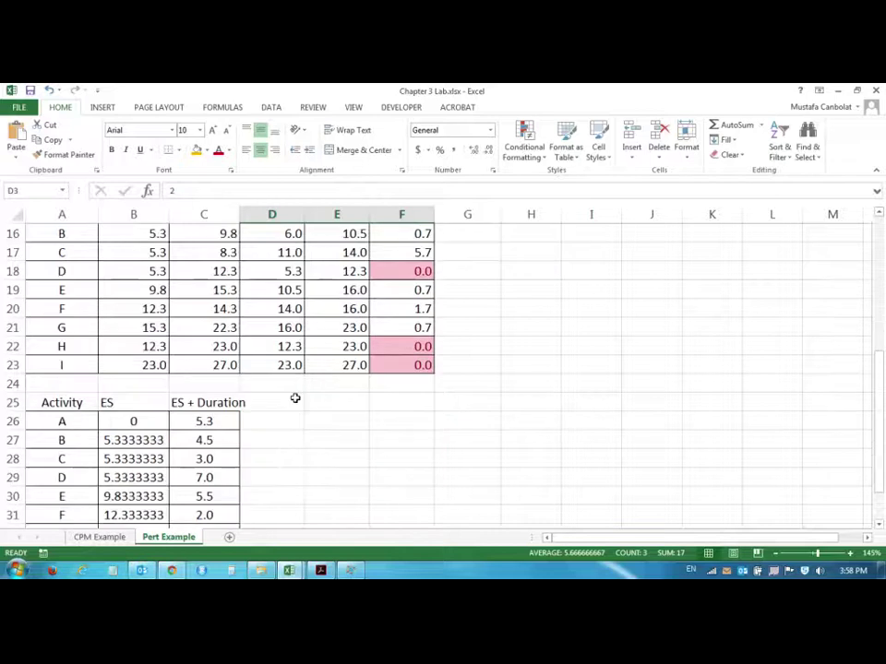
scroll(295, 397, "down", 2)
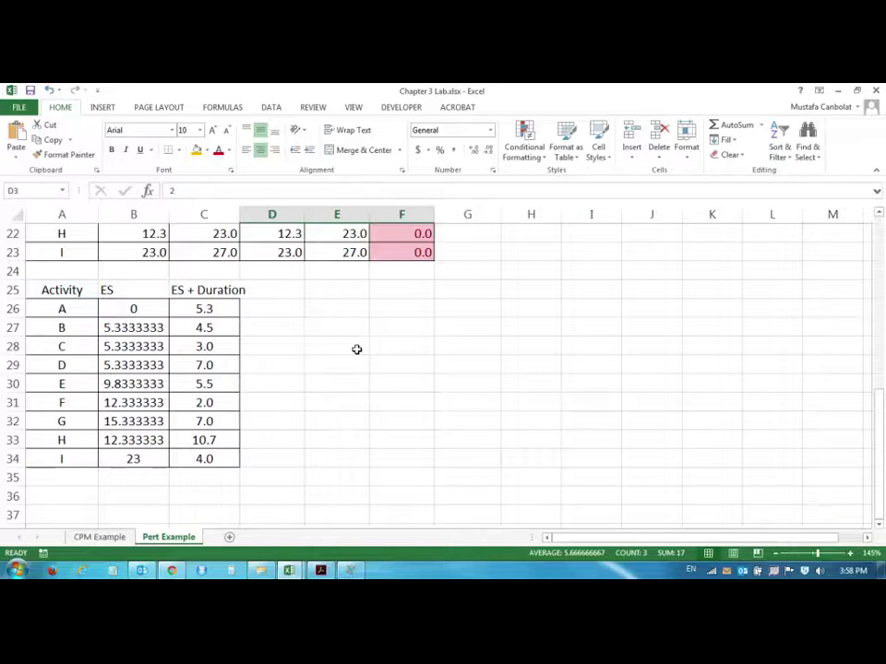
scroll(356, 349, "up", 6)
scroll(356, 349, "down", 2)
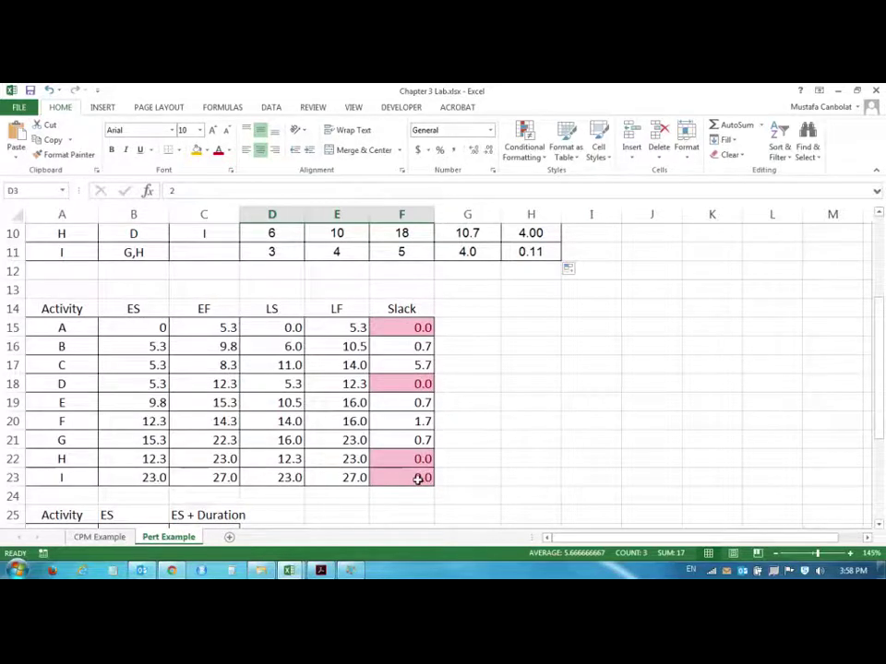
scroll(417, 481, "up", 3)
scroll(418, 480, "down", 3)
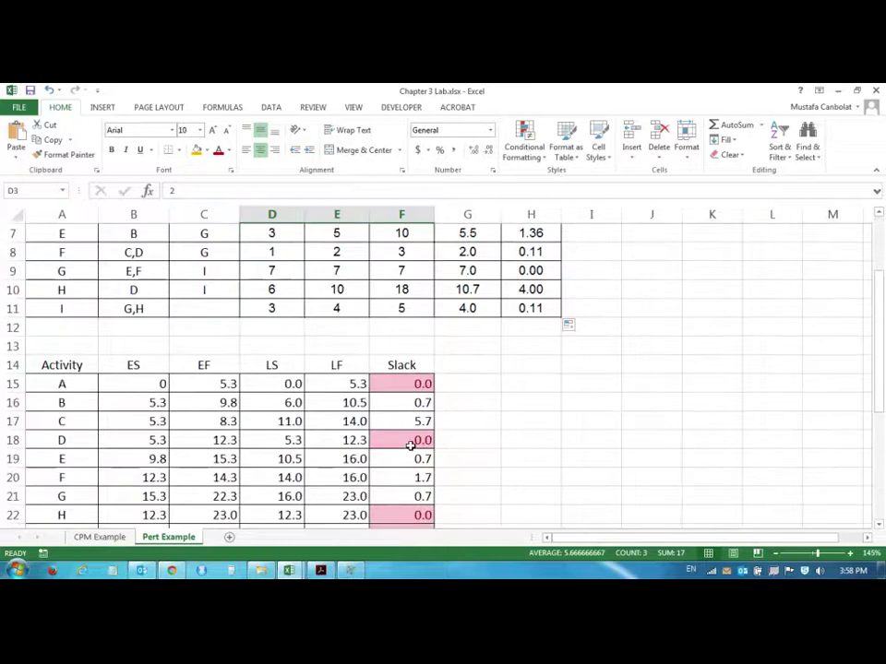
scroll(410, 445, "down", 2)
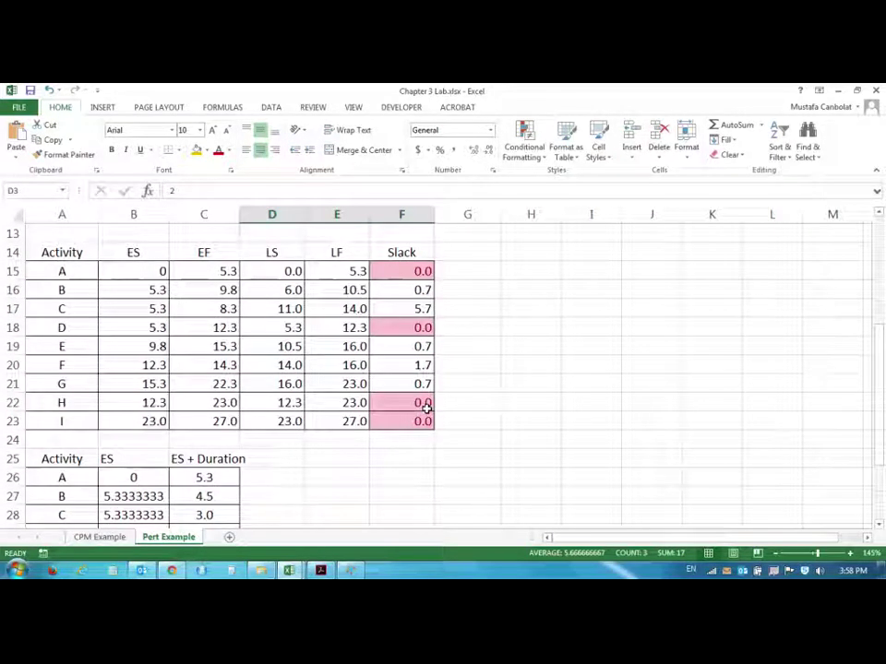
scroll(433, 437, "up", 4)
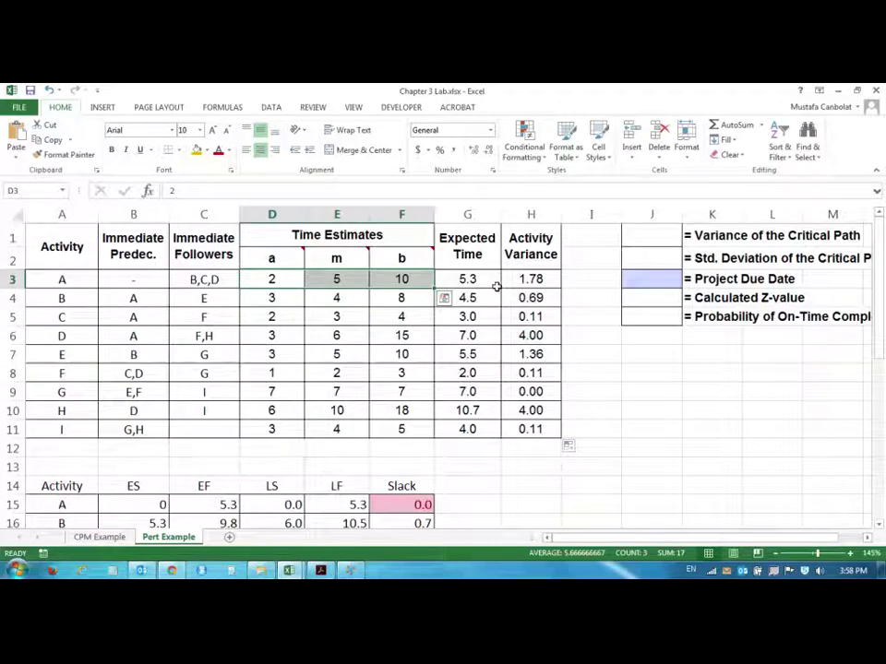
scroll(452, 369, "down", 2)
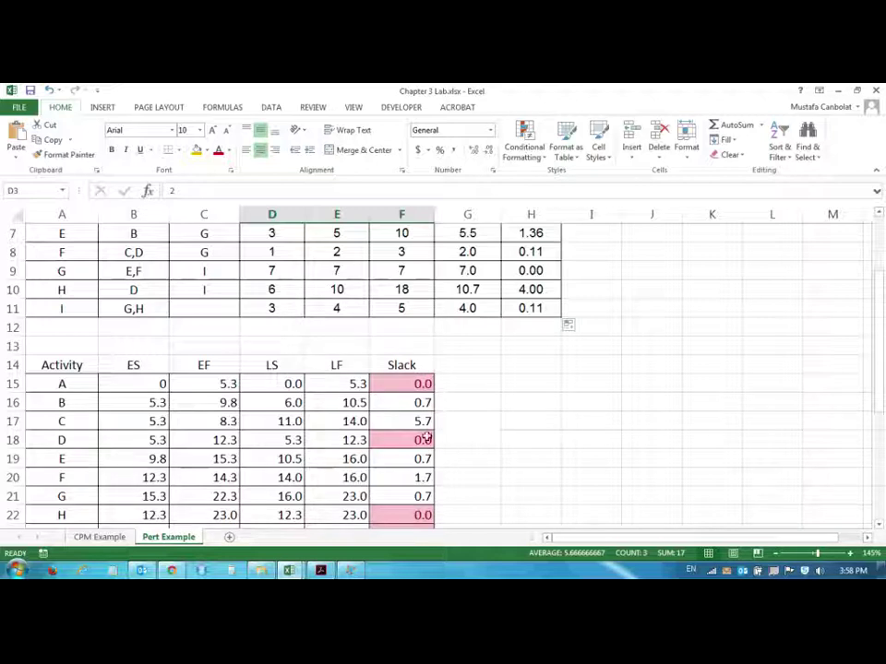
scroll(406, 397, "up", 2)
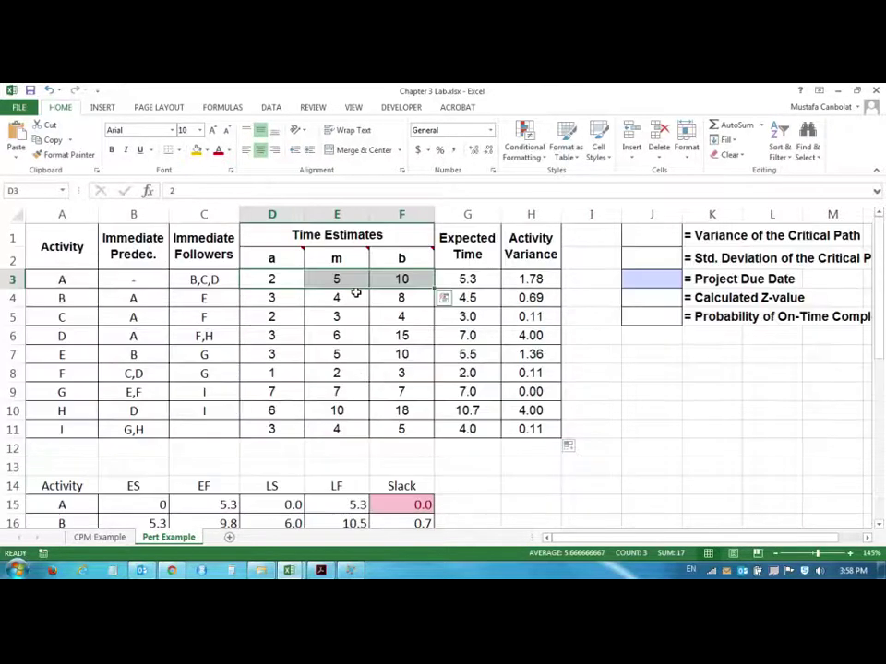
scroll(391, 355, "down", 3)
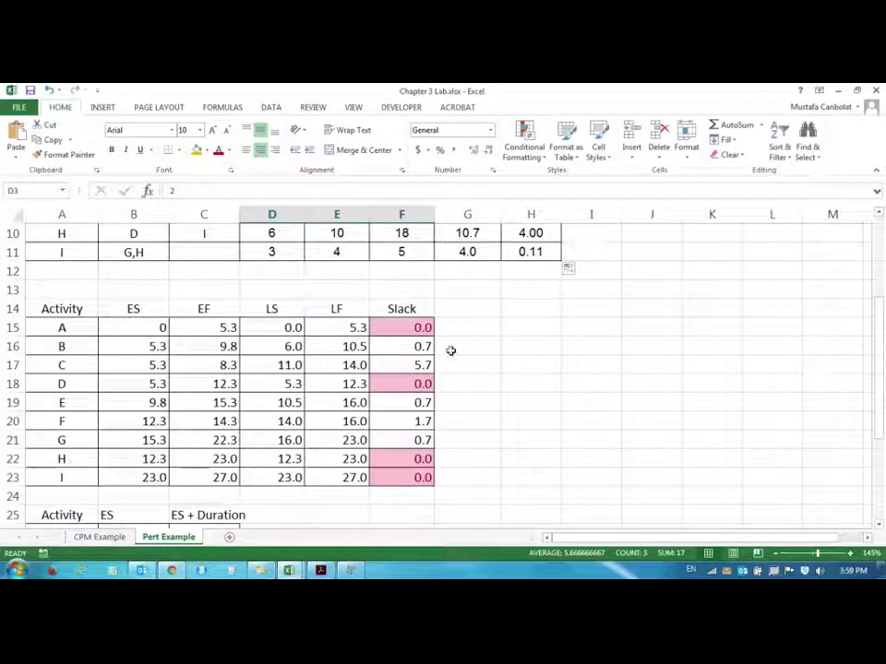
scroll(433, 358, "up", 2)
scroll(424, 360, "up", 1)
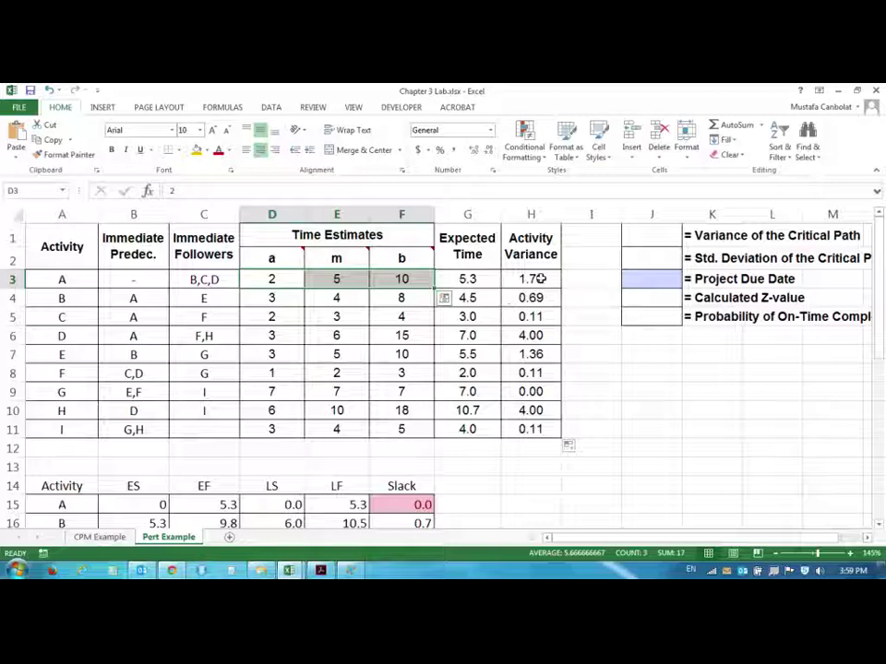
left_click(541, 277)
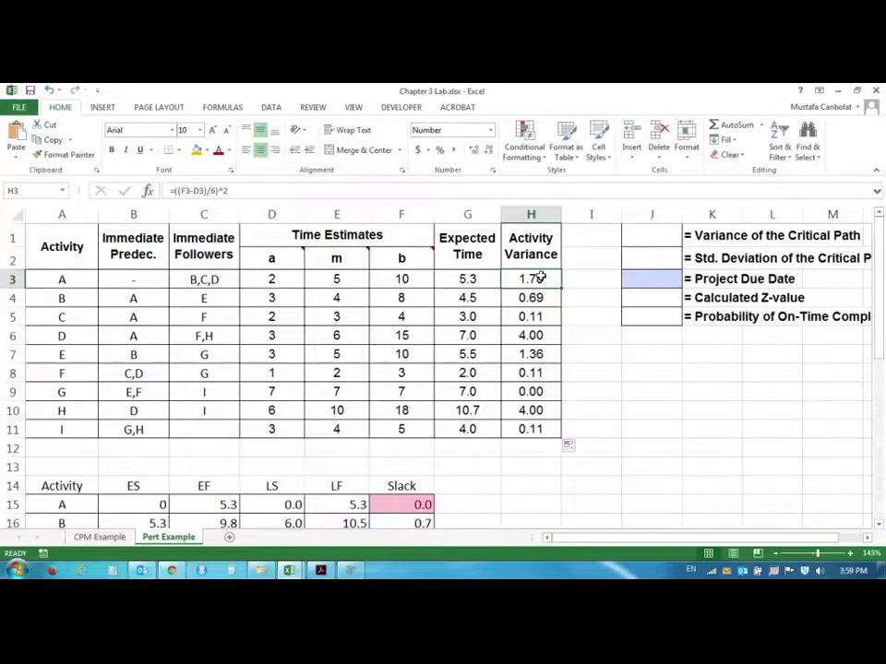
scroll(499, 371, "down", 2)
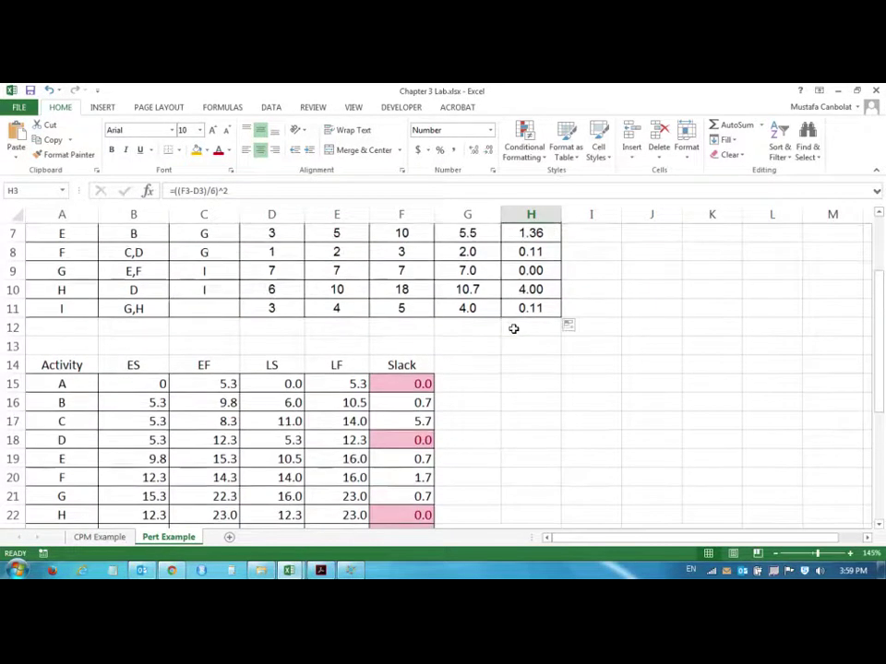
scroll(514, 329, "up", 2)
scroll(514, 327, "down", 2)
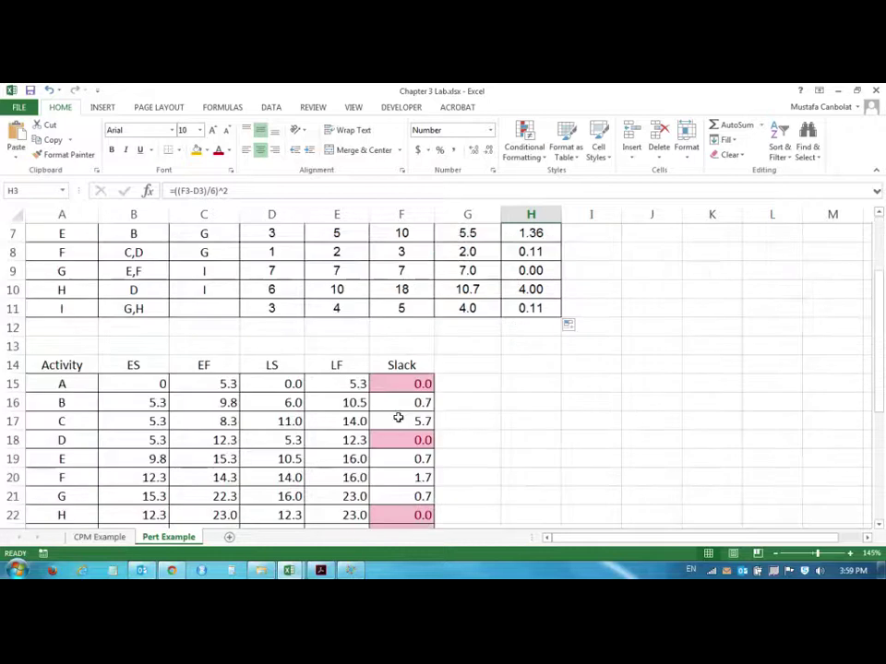
scroll(399, 410, "up", 2)
left_click_drag(538, 297, 543, 313)
key("Delete")
scroll(557, 370, "down", 3)
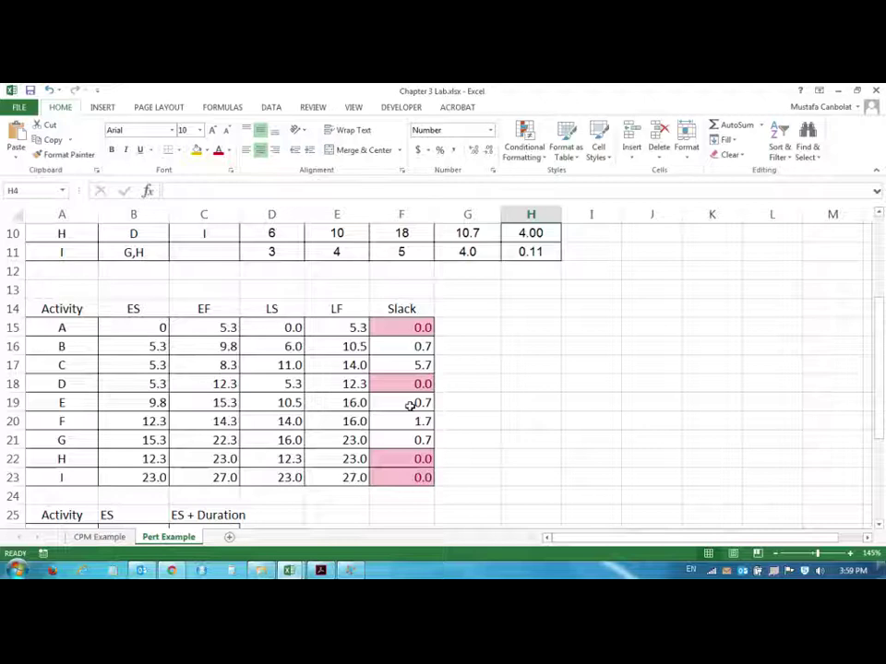
scroll(403, 440, "up", 3)
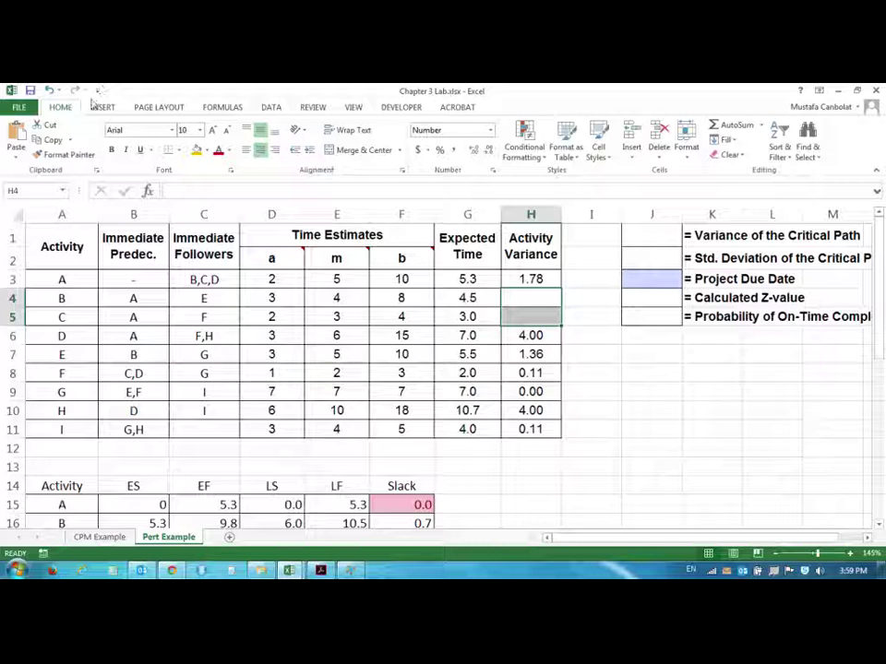
left_click(51, 91)
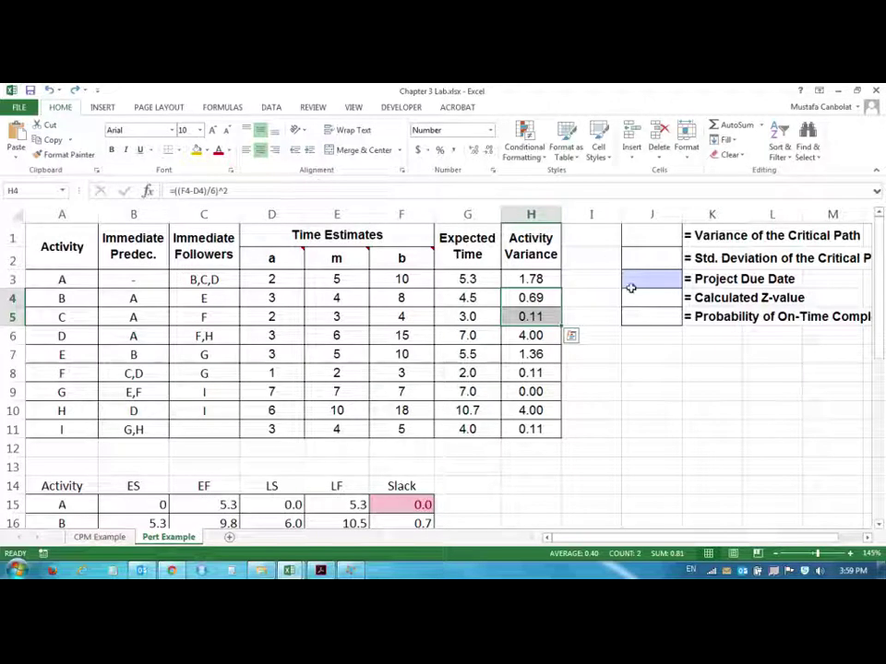
left_click(672, 233)
type("=")
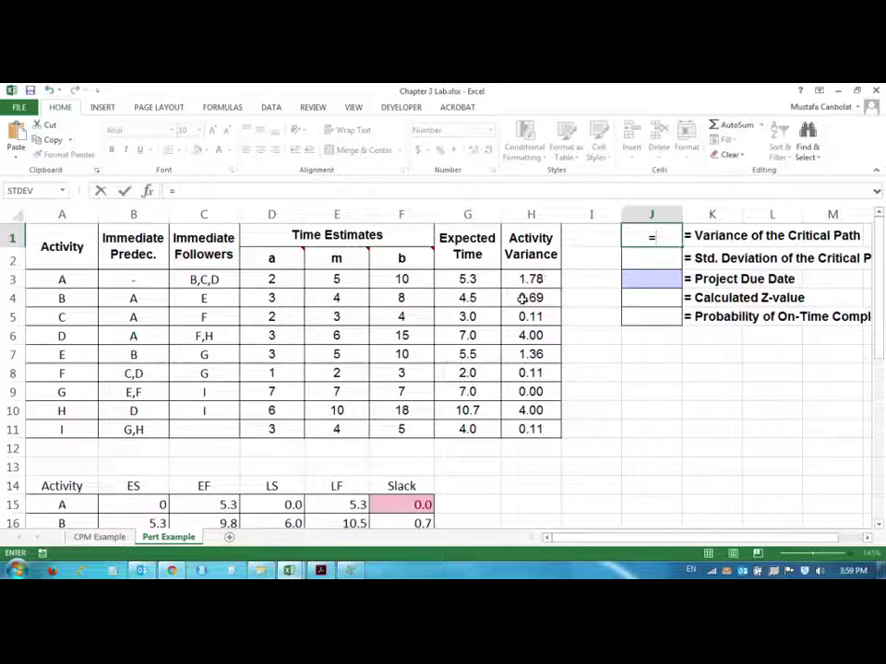
left_click(520, 277)
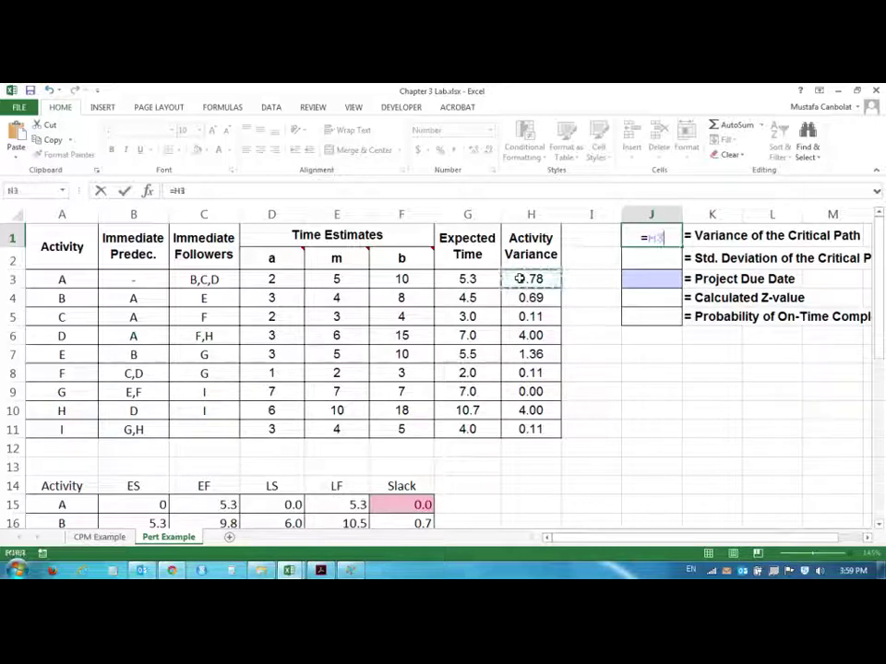
mouse_move(771, 530)
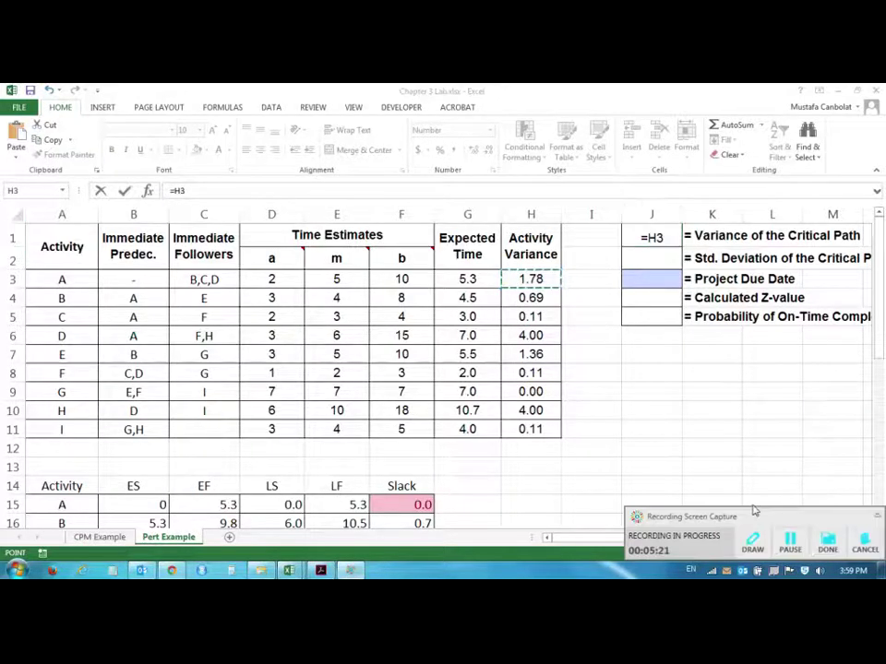
left_click(799, 554)
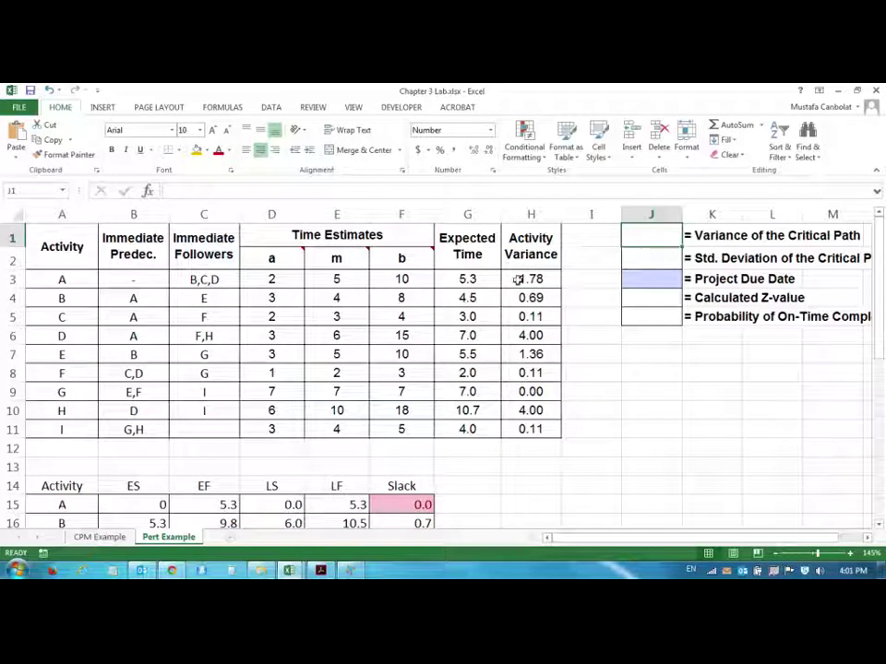
scroll(520, 280, "down", 1)
scroll(526, 281, "up", 1)
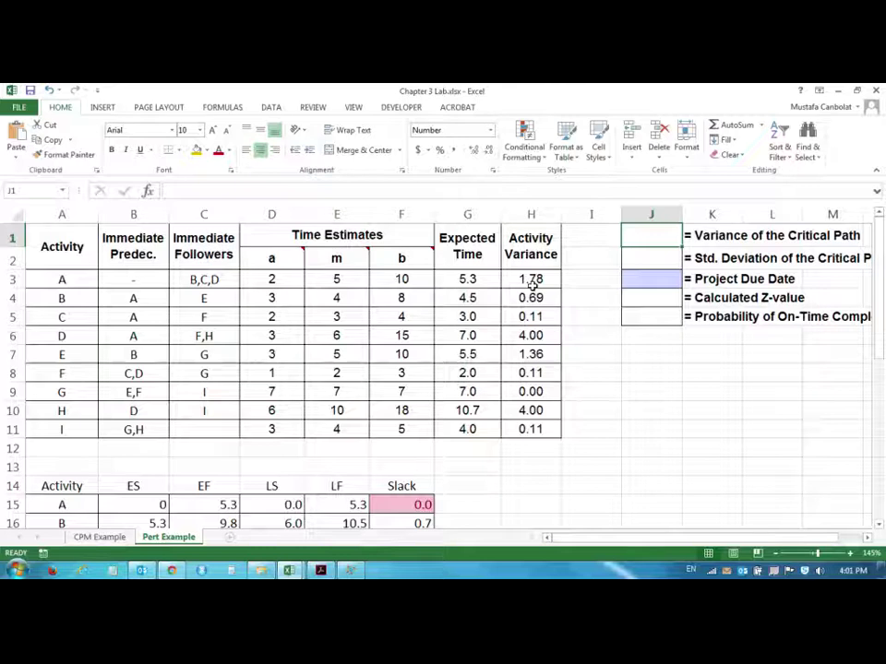
scroll(522, 300, "down", 1)
scroll(415, 439, "down", 3)
scroll(419, 327, "up", 4)
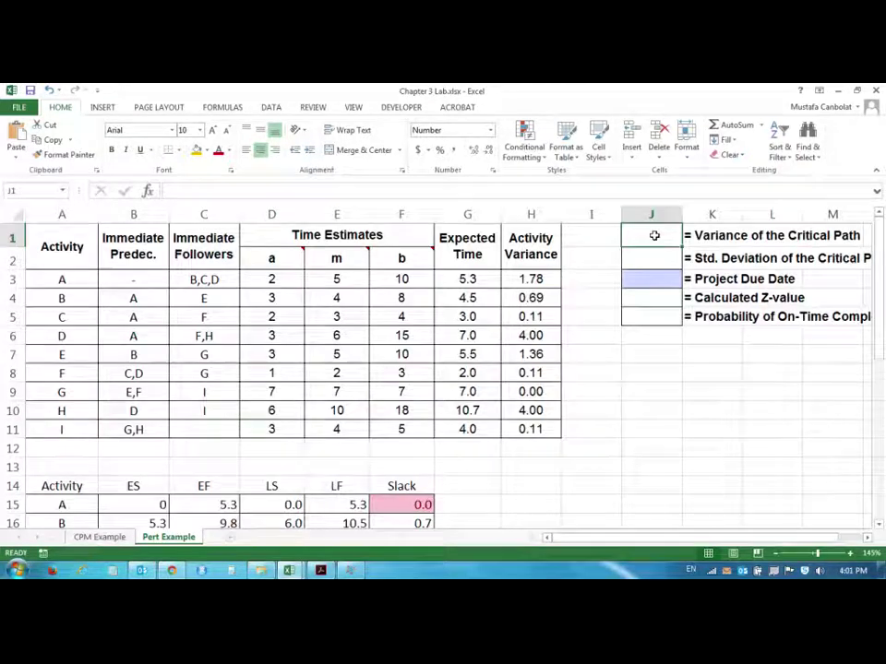
Start a SUMIF in J1 using the slack values F15:F23 as the criteria range
type("=")
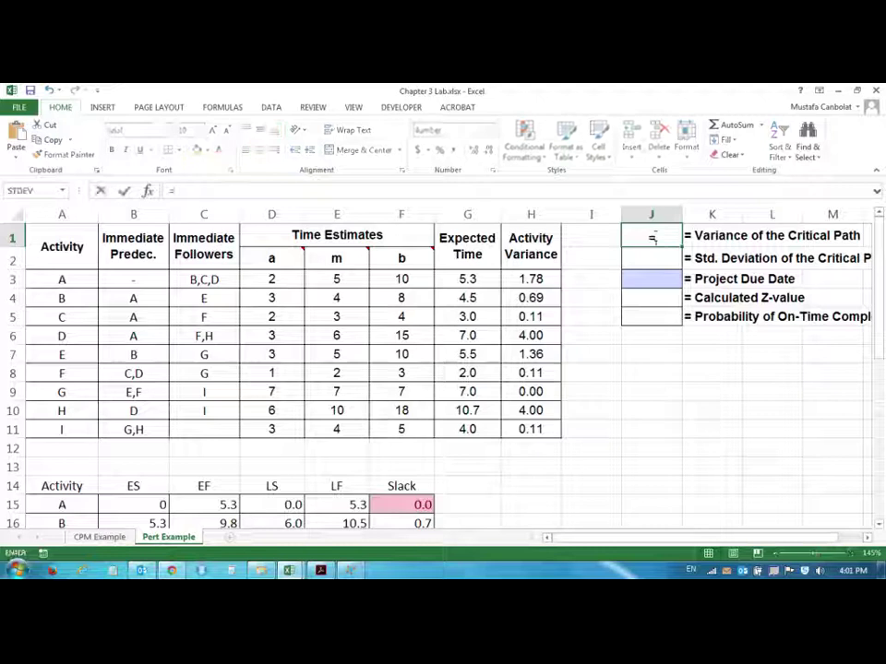
type("SUM")
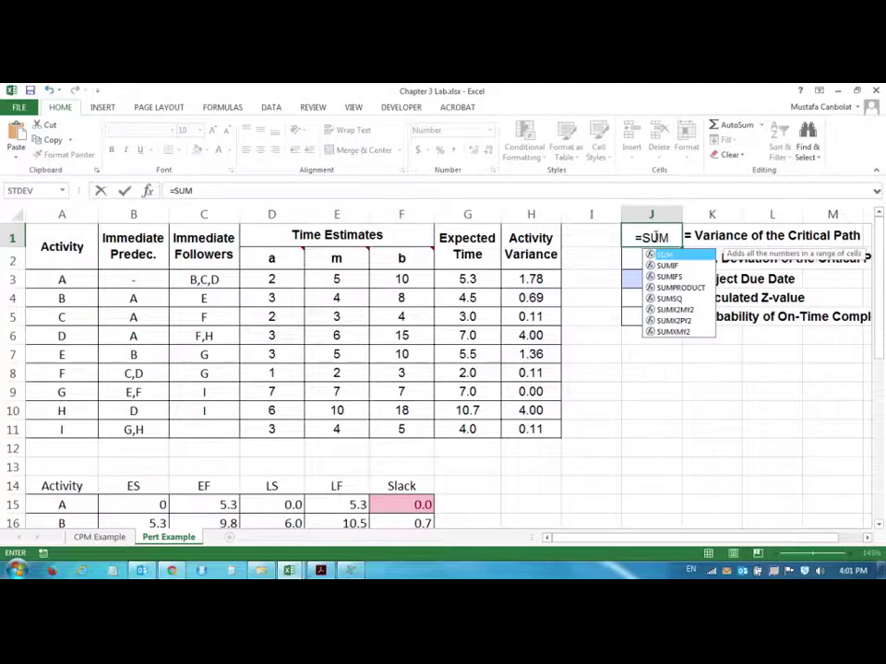
type("IF(")
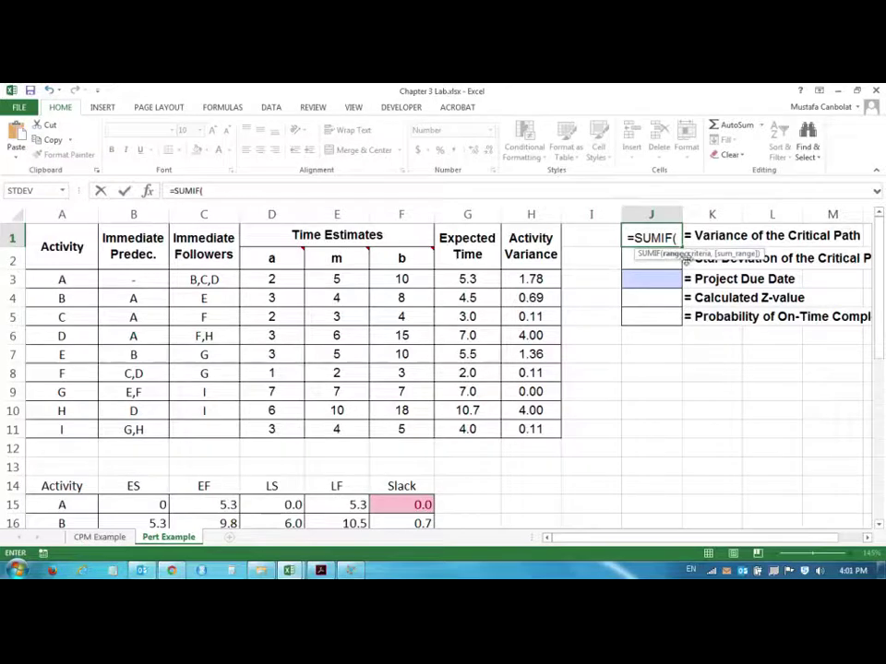
scroll(625, 300, "down", 1)
scroll(704, 277, "up", 1)
scroll(559, 364, "down", 4)
left_click_drag(402, 268, 415, 419)
scroll(420, 387, "up", 4)
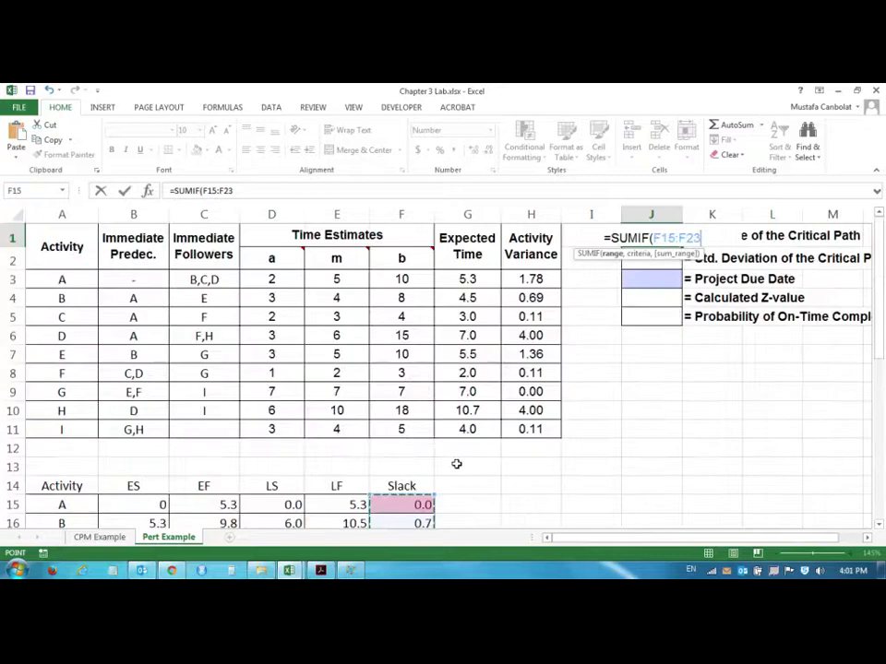
scroll(395, 474, "down", 3)
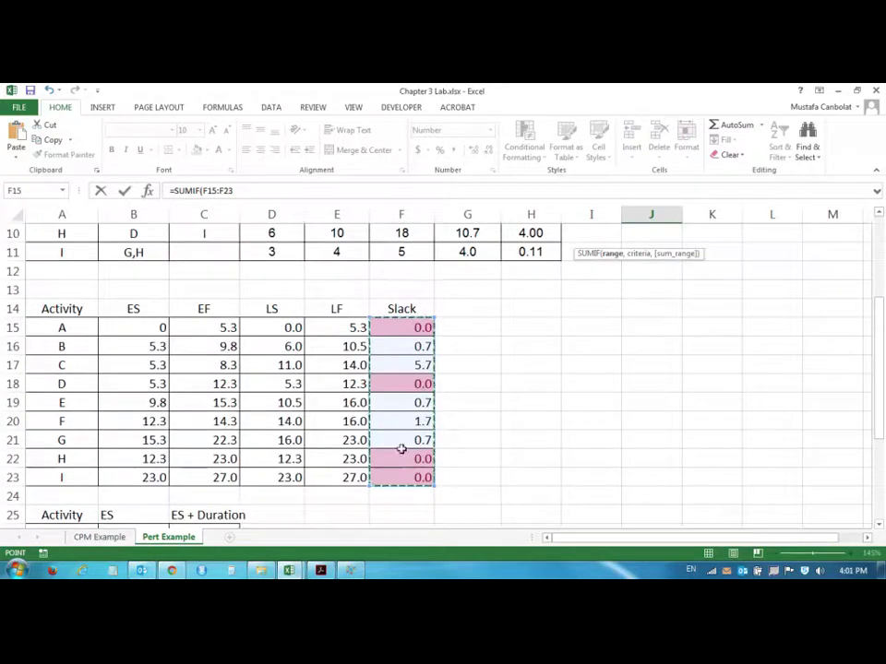
scroll(403, 431, "up", 3)
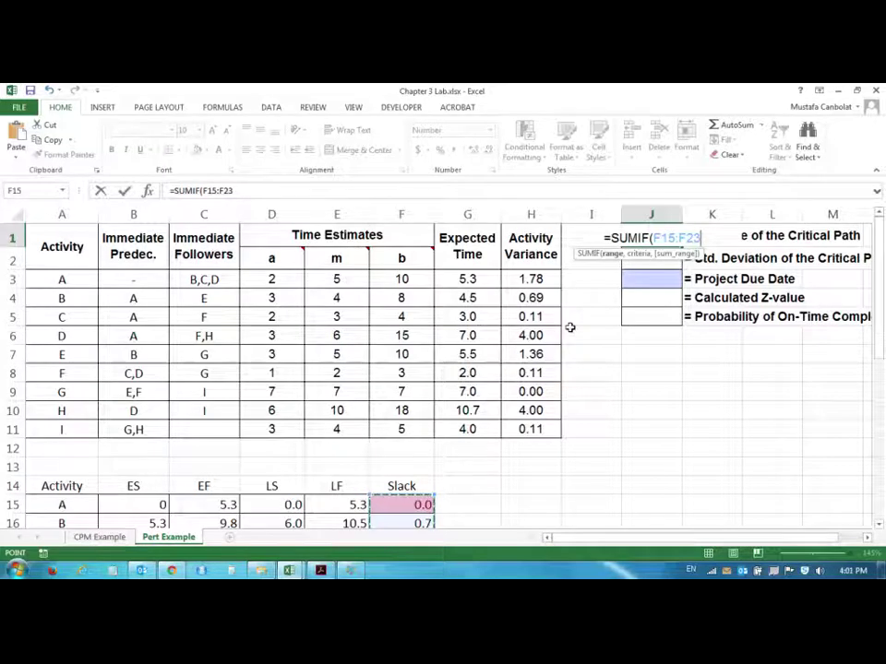
Complete the SUMIF with criterion "=0" and sum range H3:H11, shown to two decimals as 9.89
type(",")
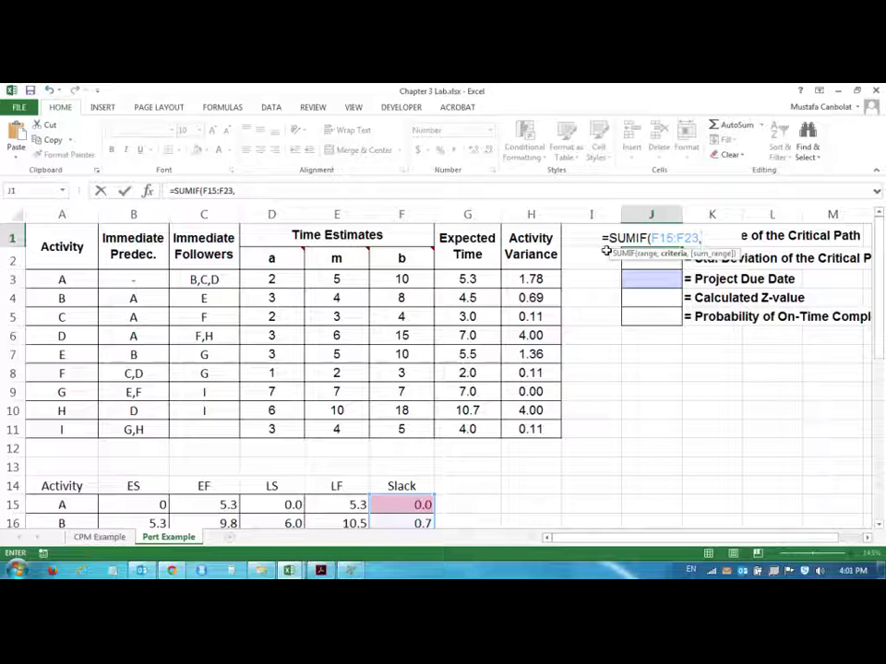
type("\"")
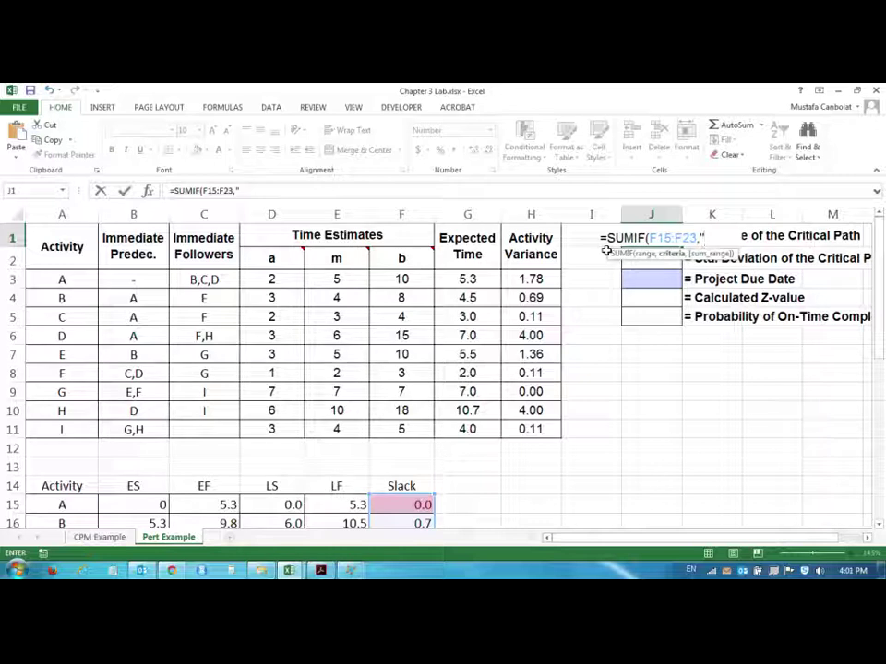
type("=0\"")
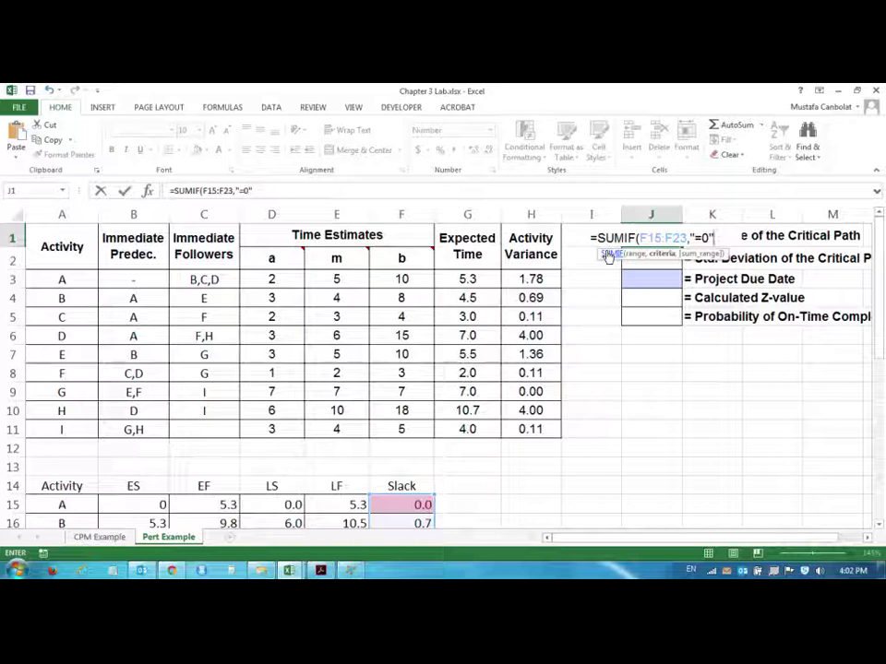
type(",")
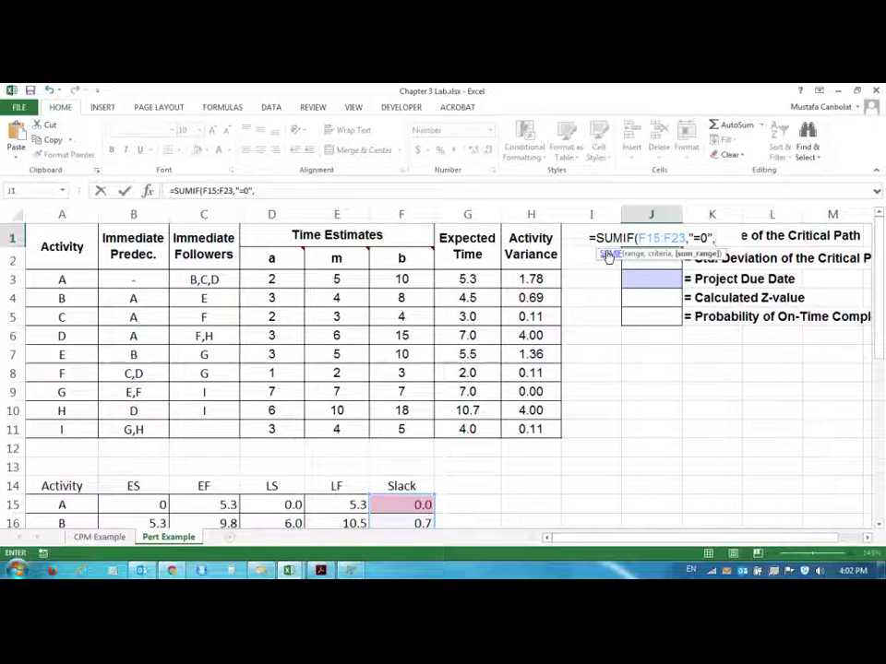
left_click_drag(544, 277, 550, 427)
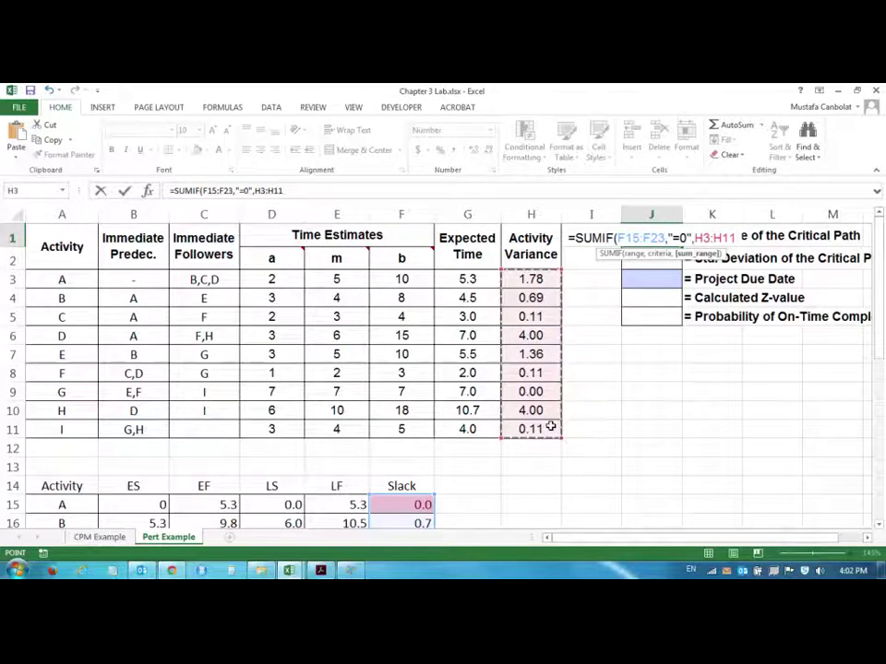
type(")")
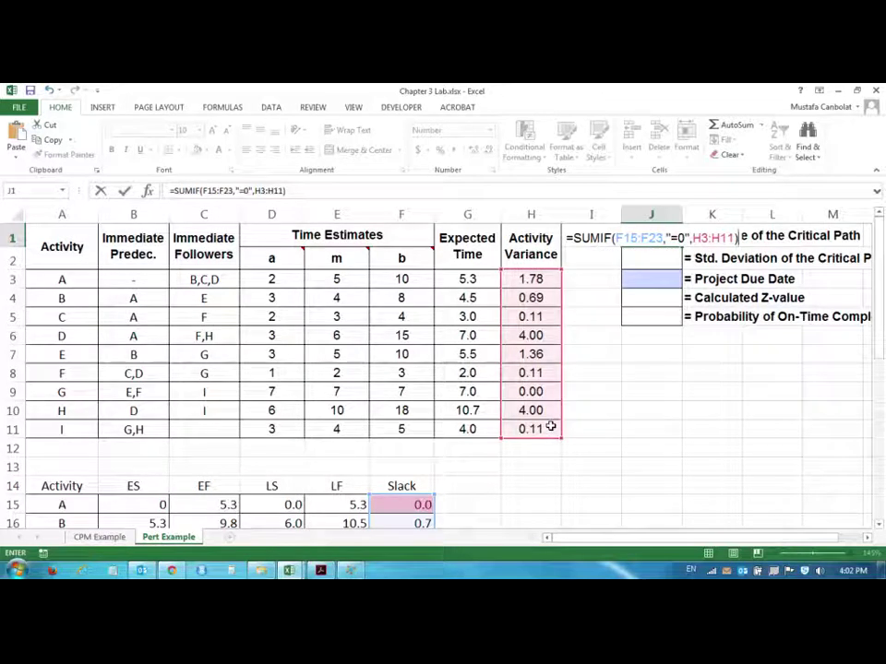
scroll(430, 461, "down", 2)
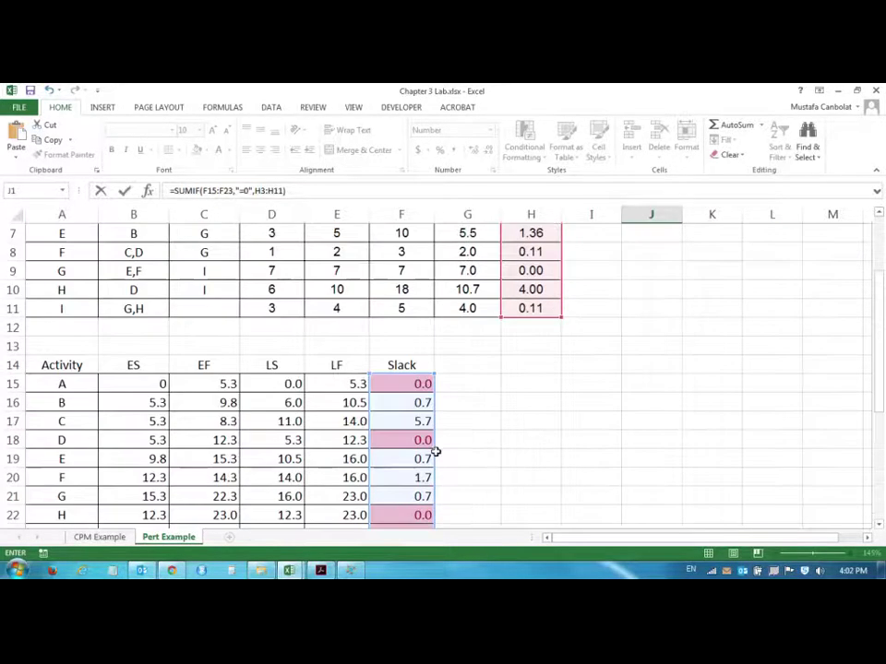
scroll(435, 449, "up", 2)
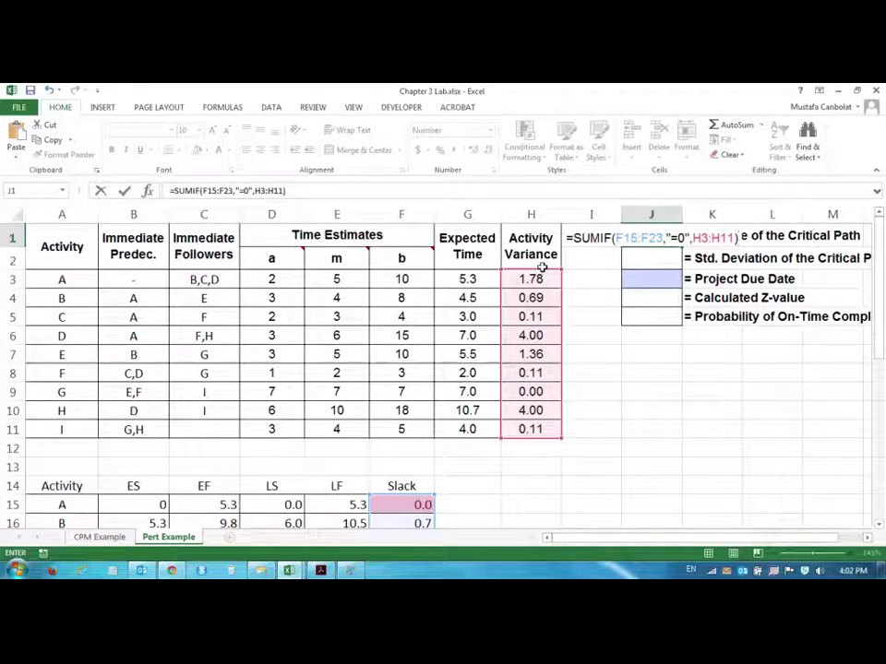
key("Return")
left_click(666, 237)
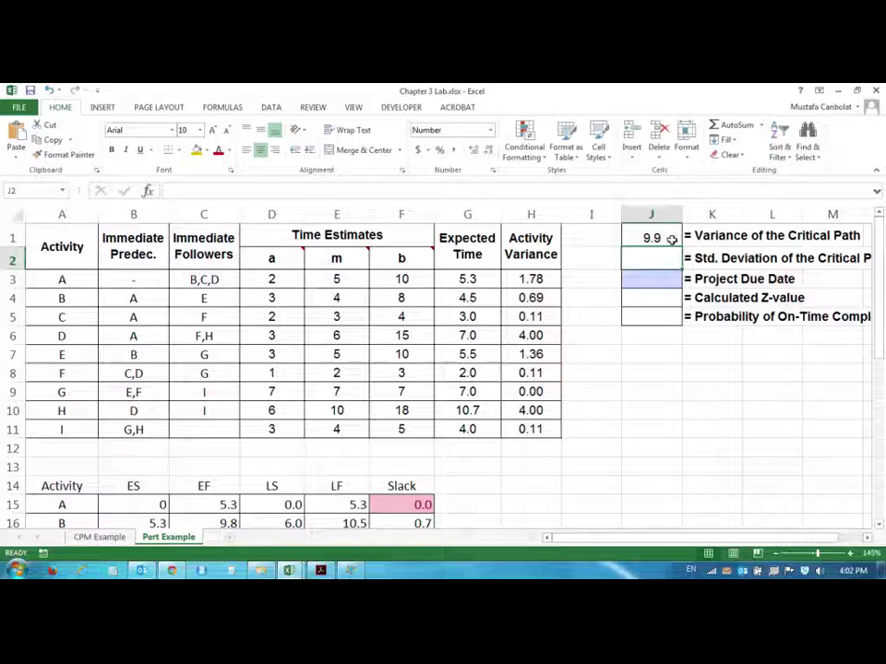
left_click(473, 150)
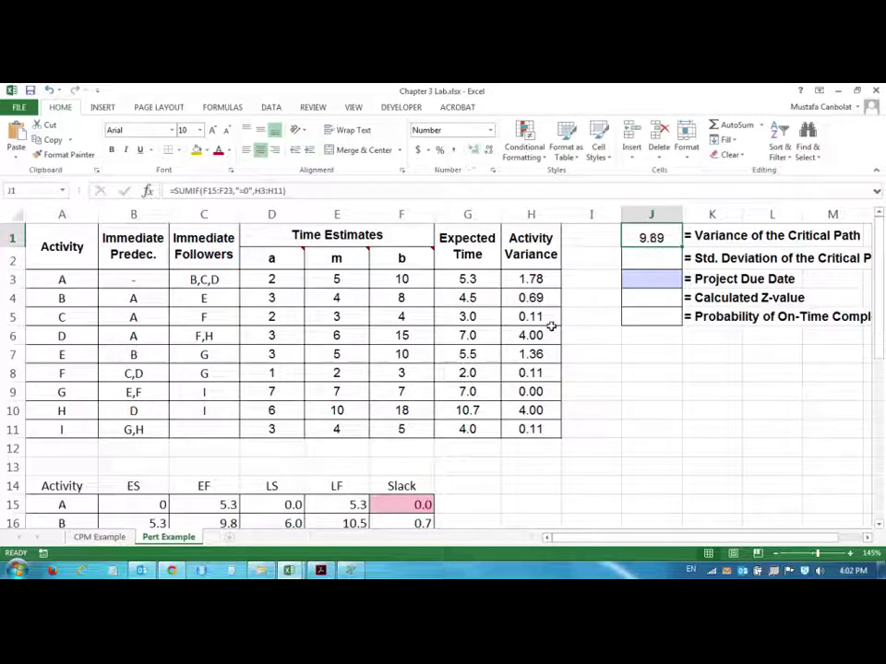
Review the variance formulas for activities A, D and I and J1's SUMIF ranges
left_click(535, 279)
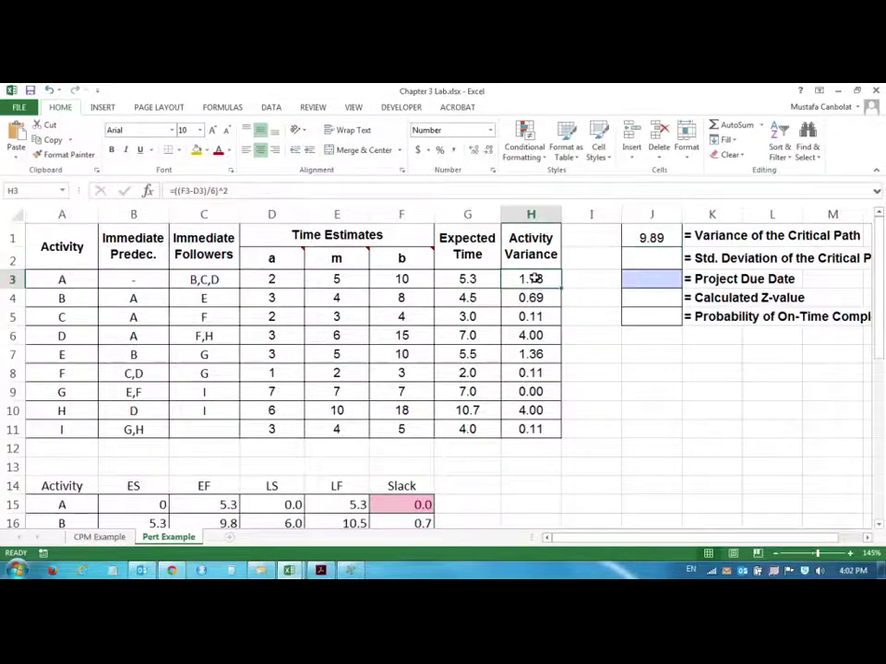
scroll(536, 281, "down", 1)
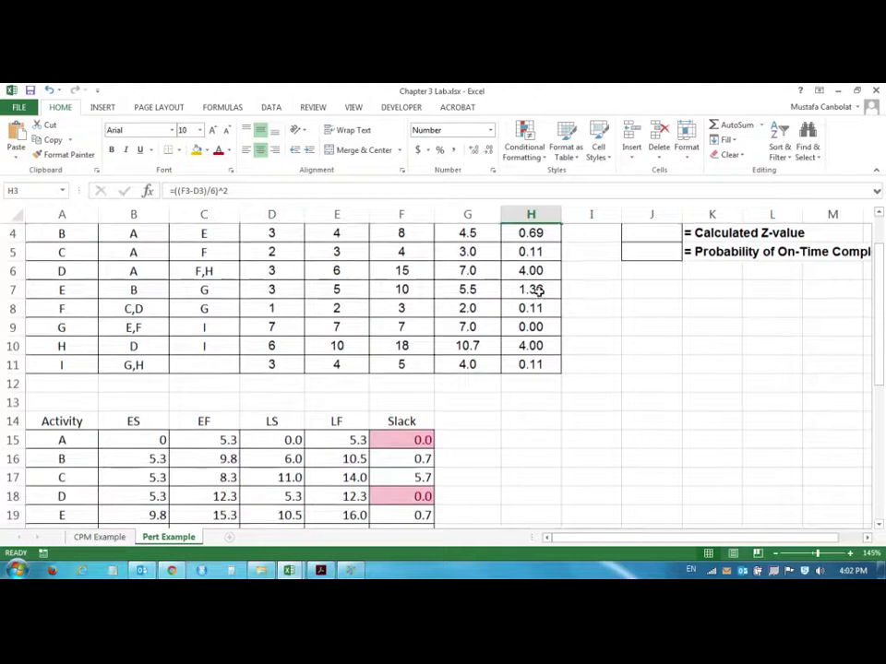
scroll(538, 291, "up", 1)
left_click(538, 337)
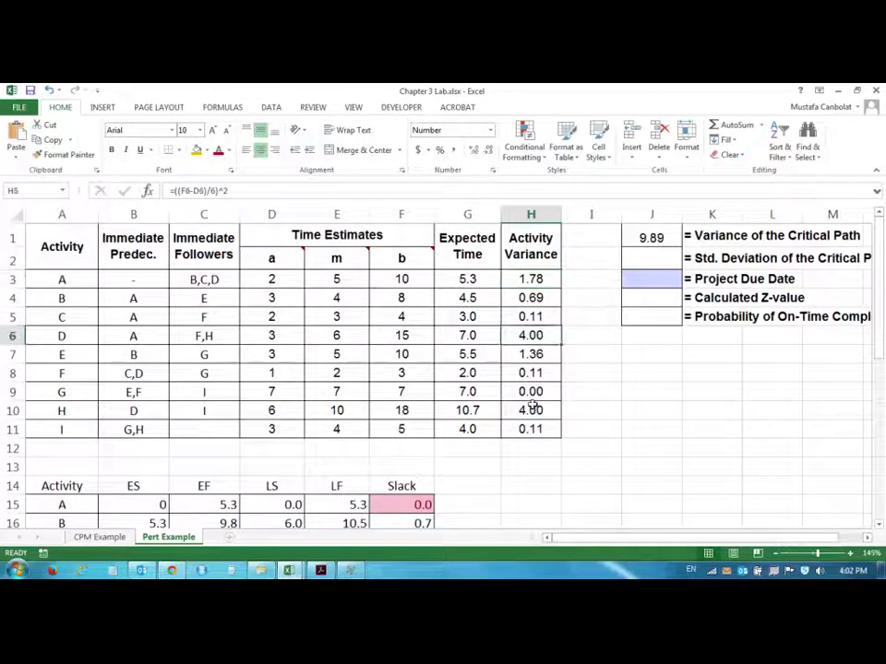
left_click(554, 429)
scroll(554, 429, "down", 2)
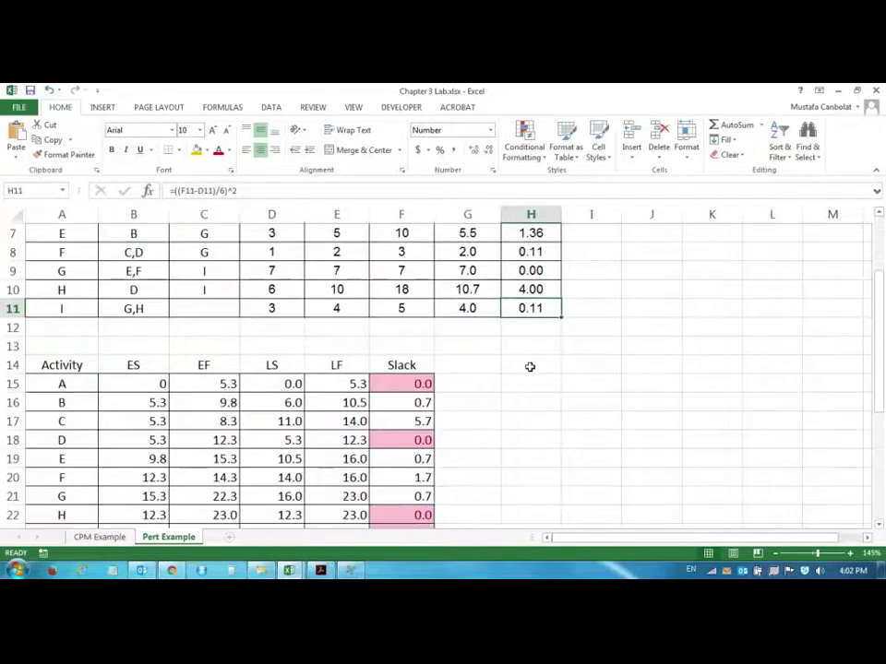
scroll(530, 368, "up", 2)
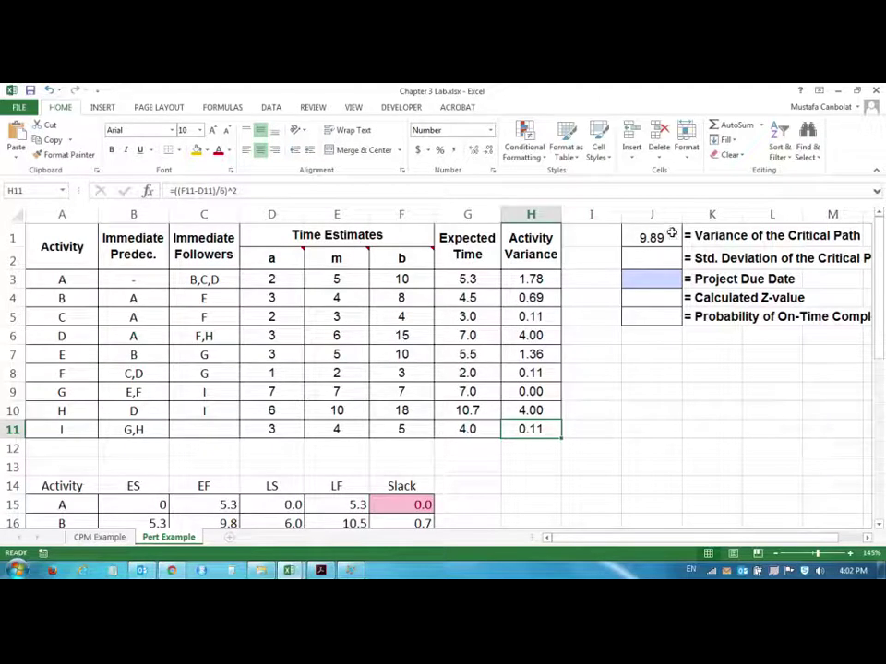
double_click(672, 236)
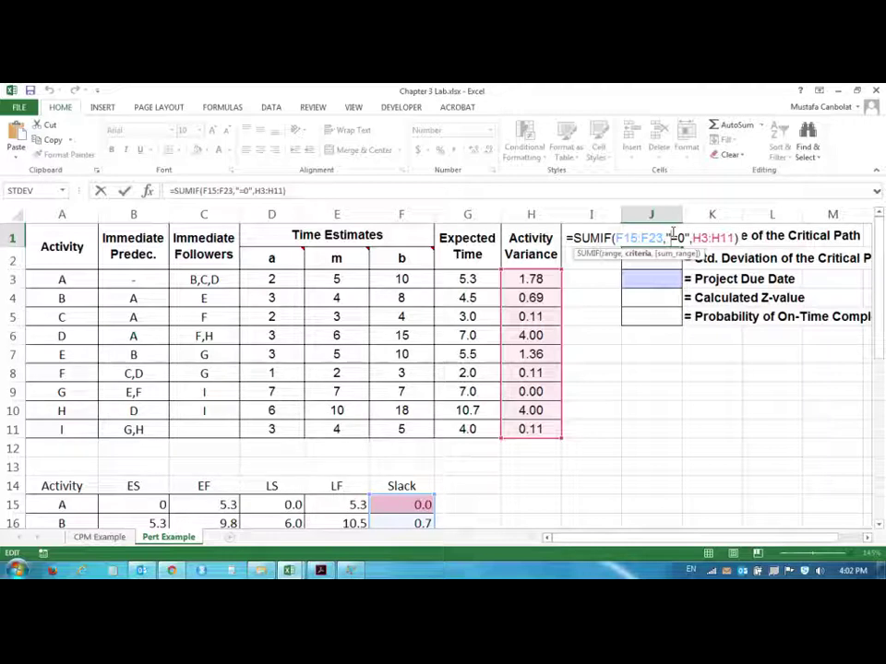
key("Return")
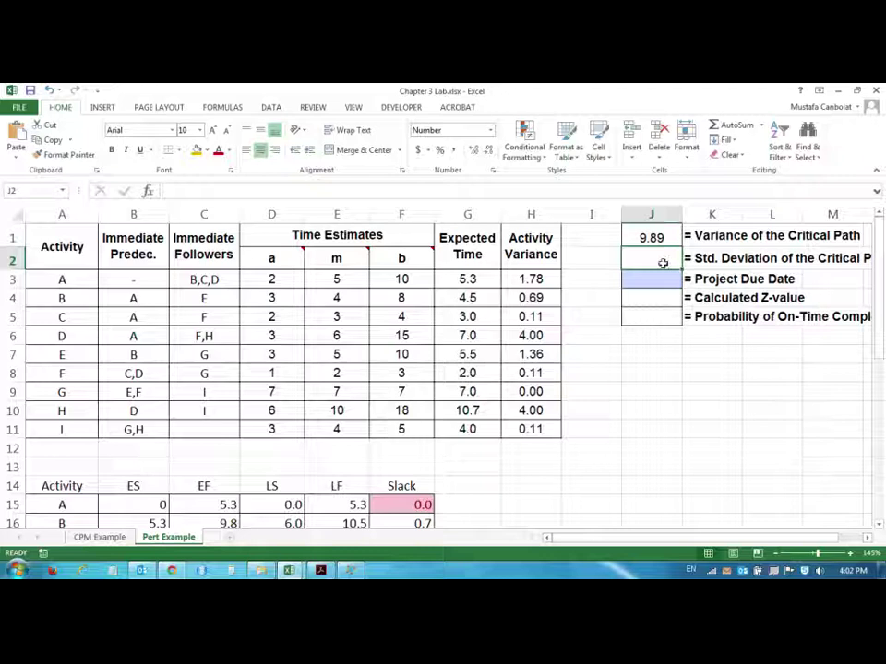
Enter =SQRT(J1) in J2, giving a standard deviation of 3.14
type("=")
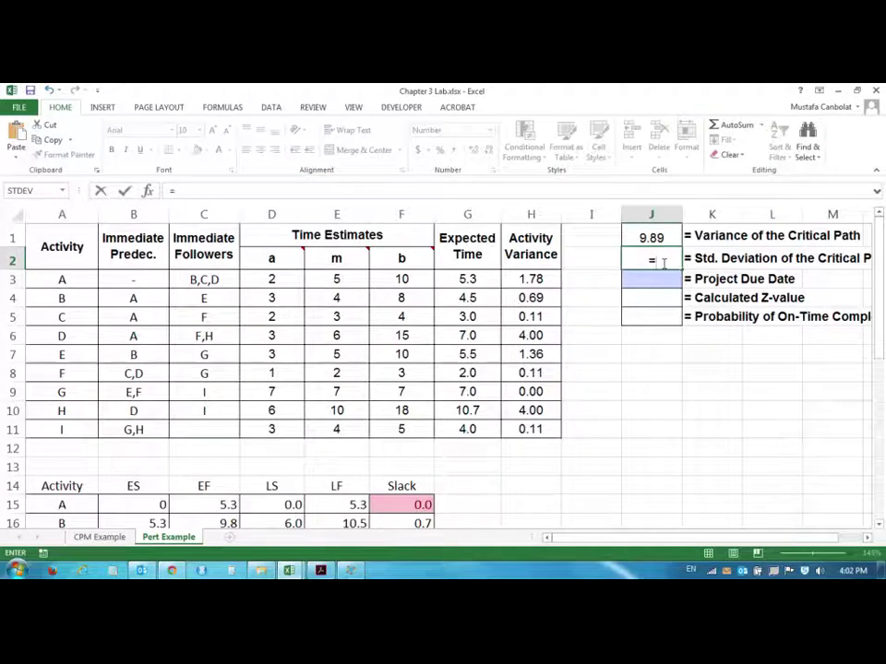
type("SQRT(")
left_click(664, 230)
type(")")
key("Return")
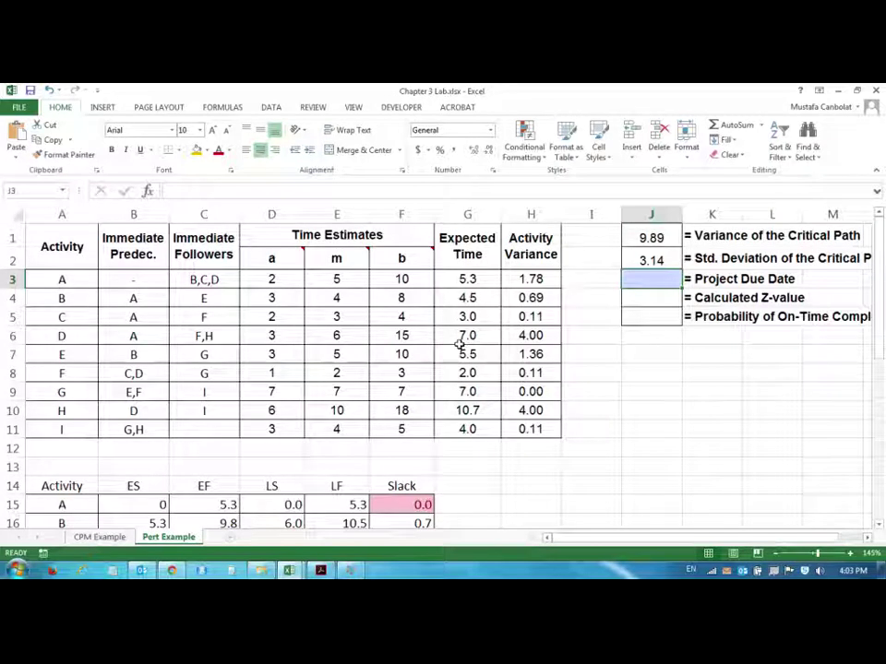
scroll(504, 325, "down", 2)
scroll(504, 325, "down", 2)
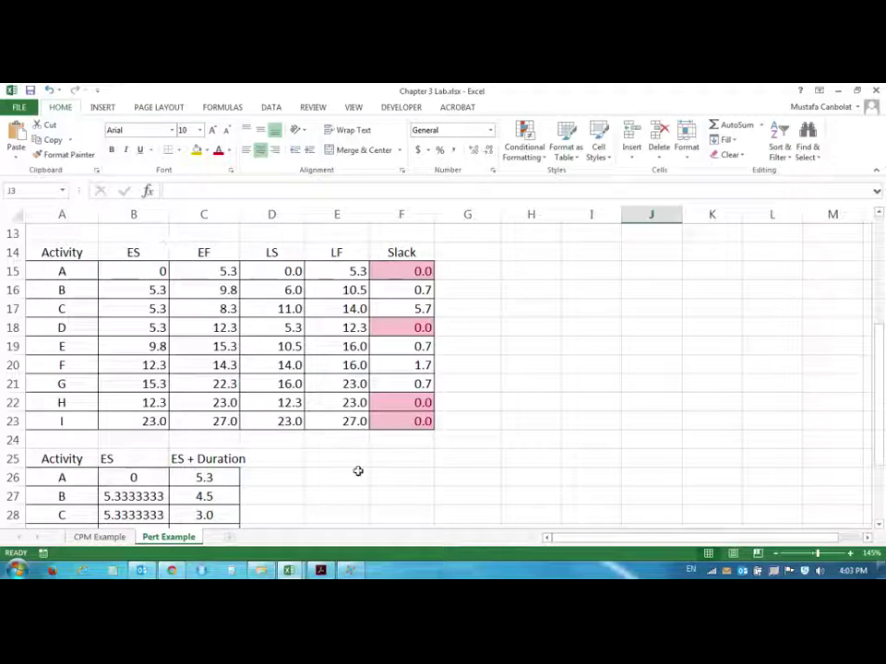
left_click(201, 423)
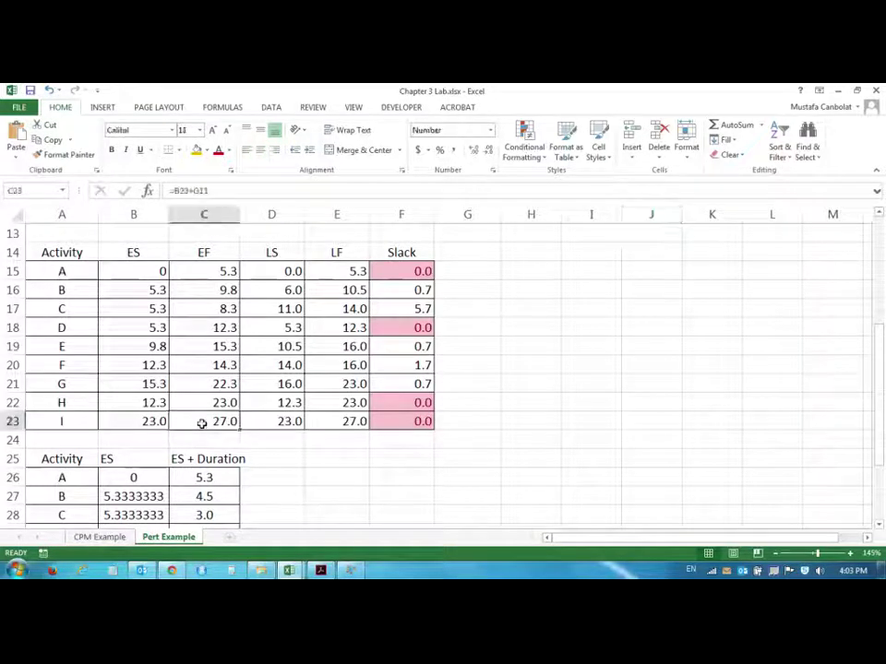
scroll(279, 406, "up", 4)
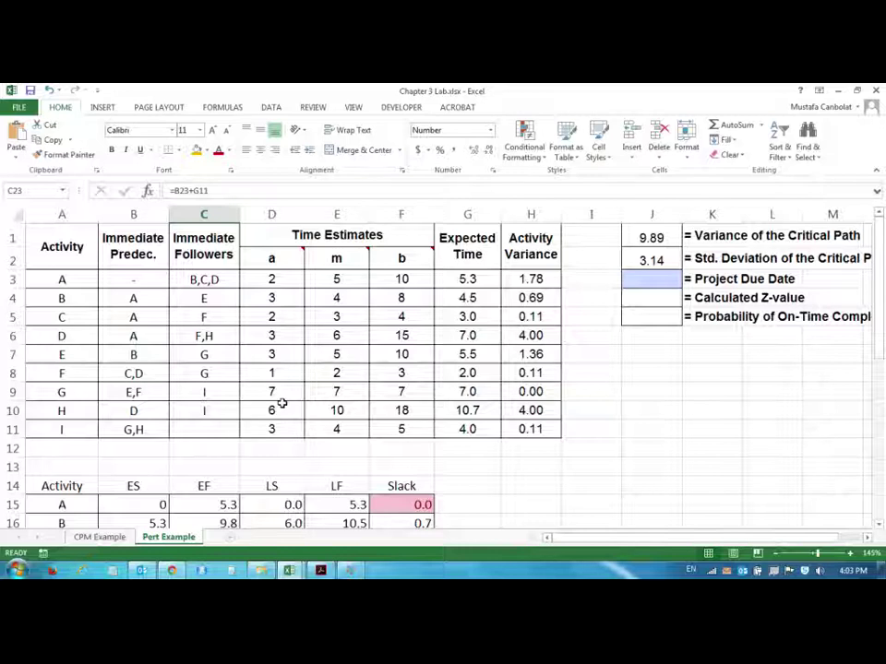
scroll(282, 404, "down", 4)
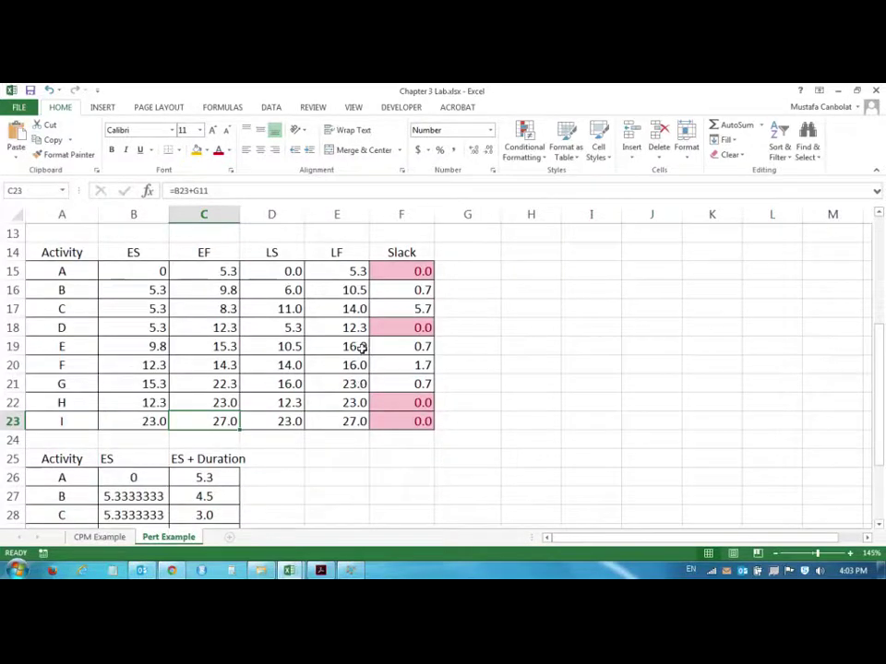
scroll(355, 341, "up", 4)
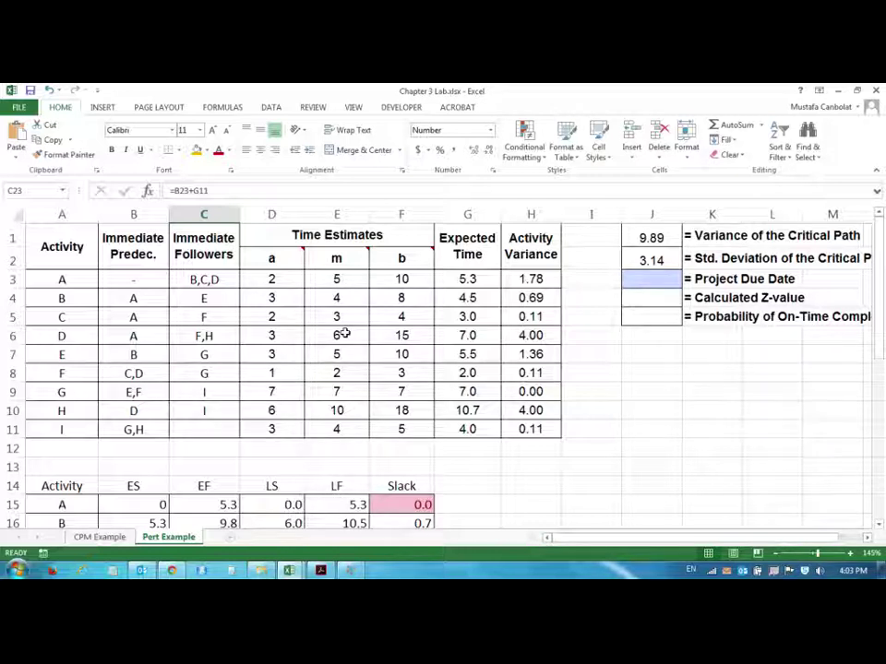
scroll(342, 333, "down", 1)
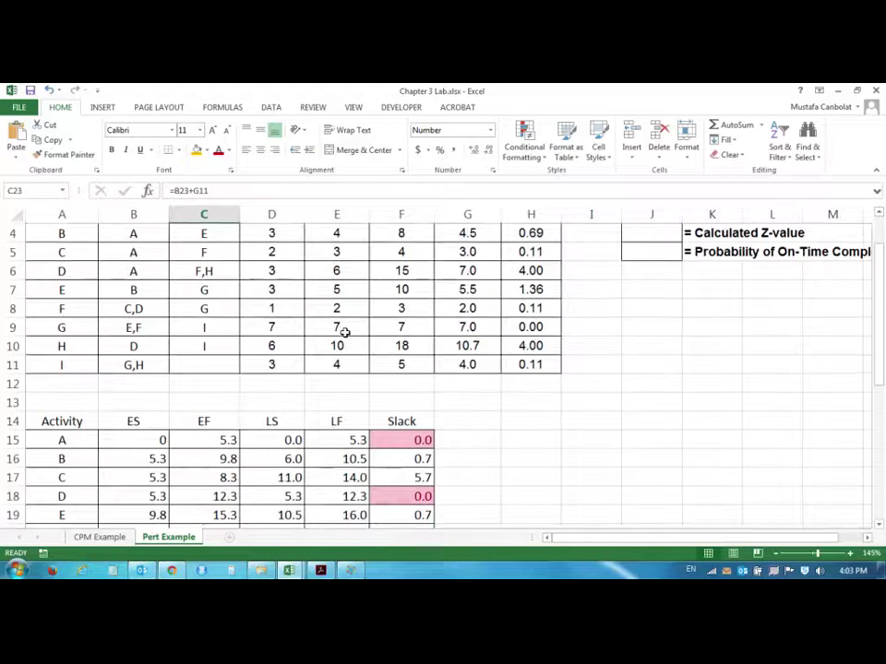
scroll(342, 332, "down", 1)
scroll(342, 332, "down", 2)
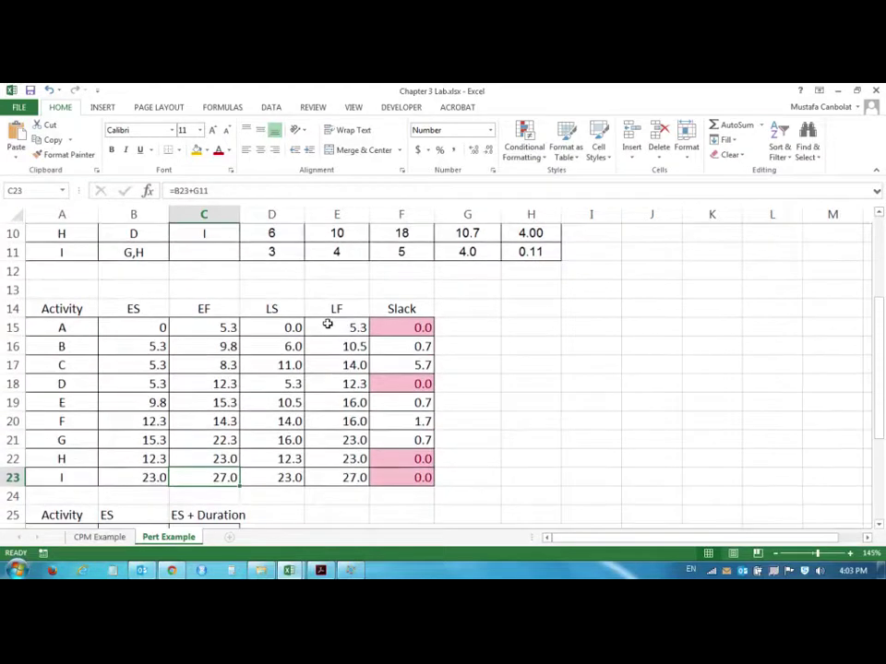
scroll(341, 328, "up", 3)
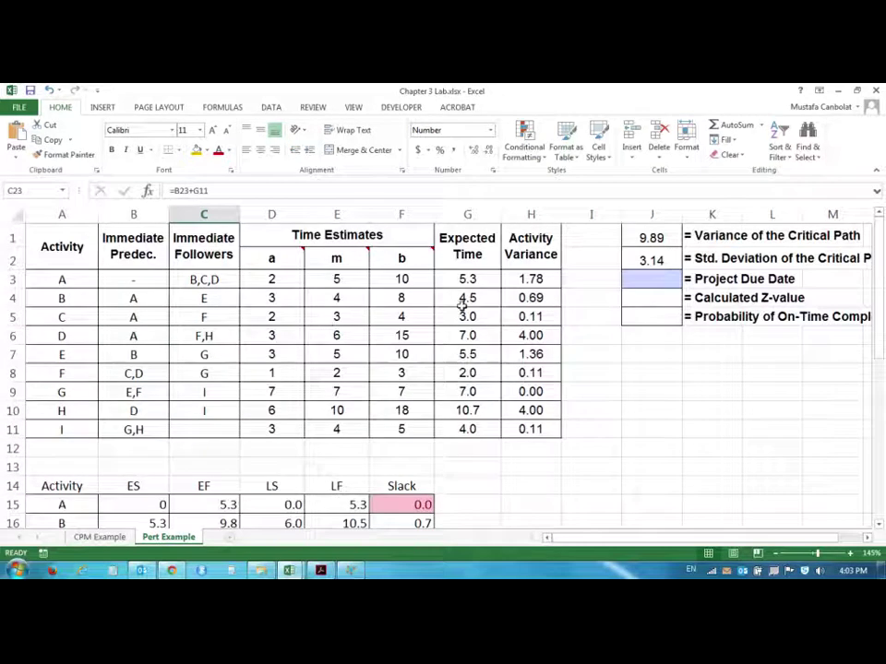
scroll(463, 306, "down", 3)
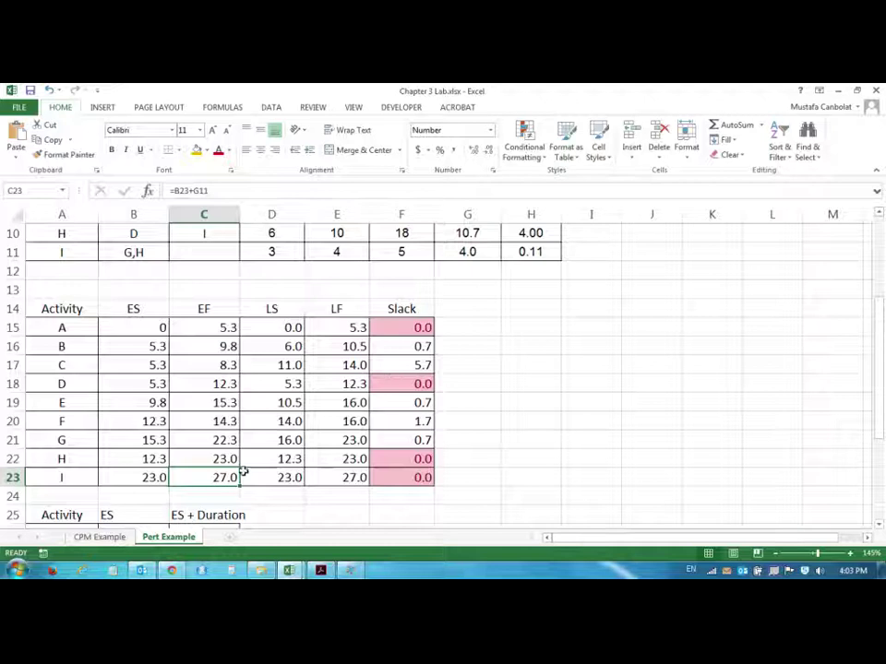
scroll(231, 460, "up", 3)
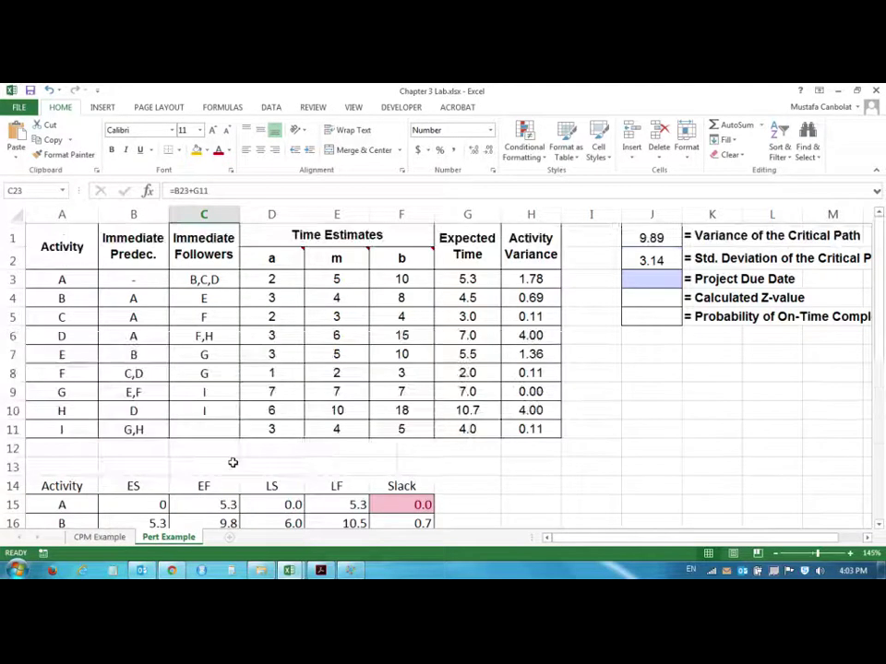
Enter 27 as the Project Due Date in J3
left_click(677, 279)
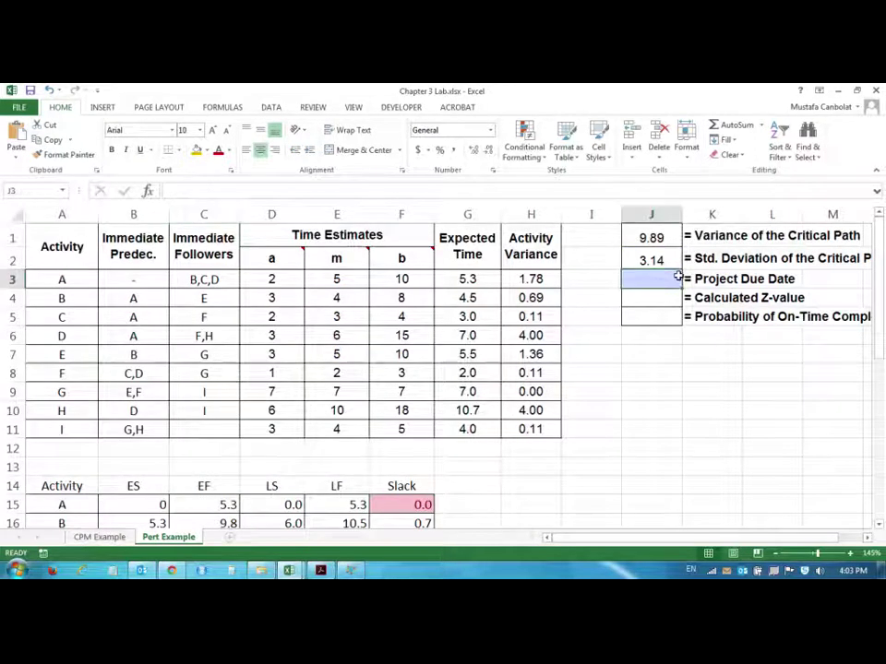
type("27")
key("Return")
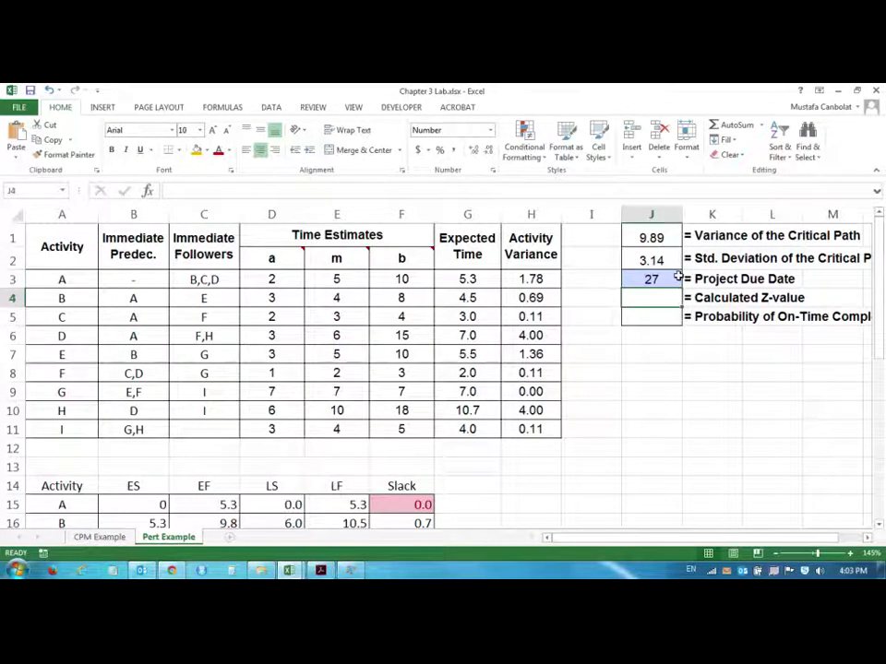
scroll(239, 479, "down", 1)
scroll(322, 413, "up", 1)
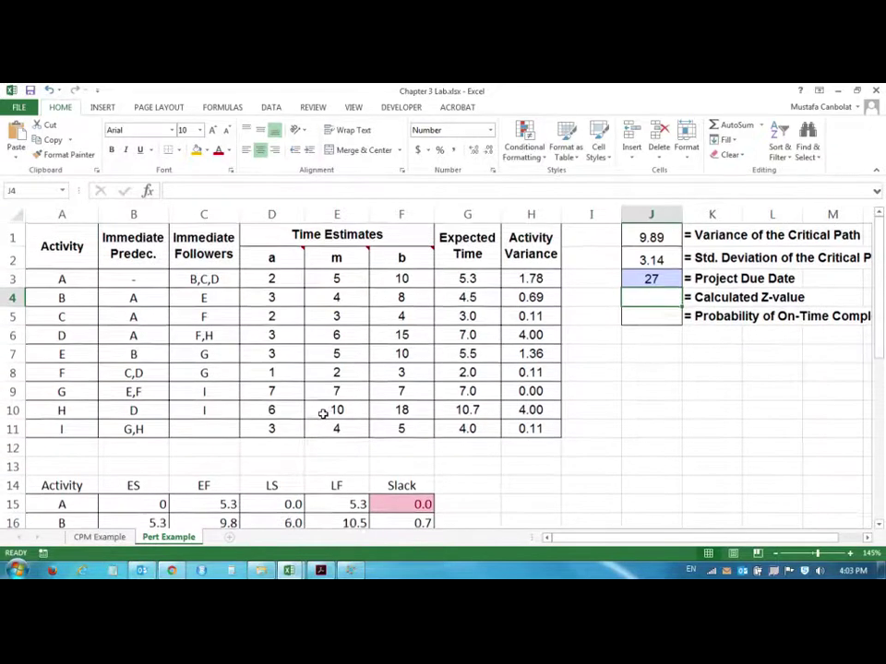
left_click(670, 281)
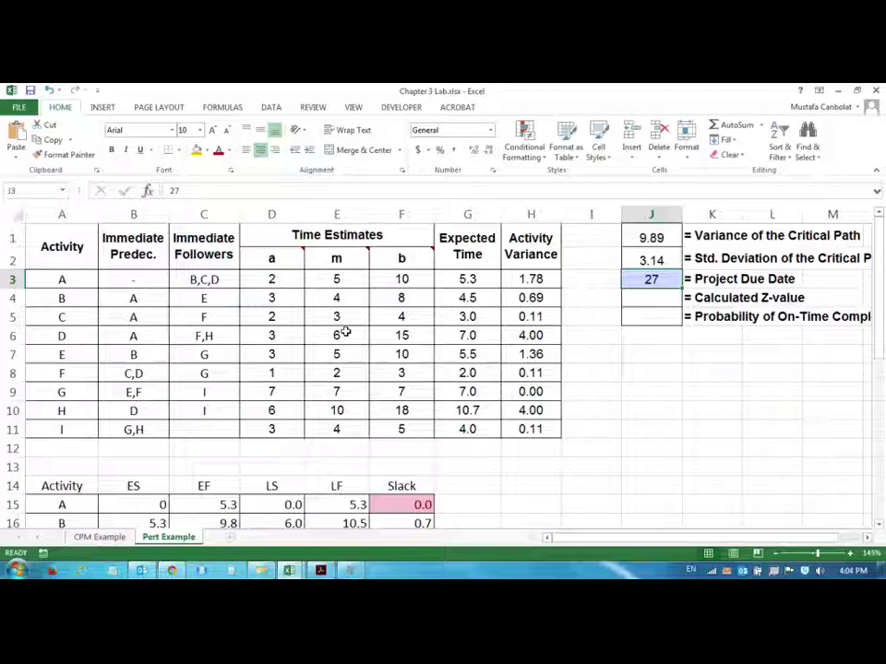
Enter =(J3-E23)/J2 in J4 as the Z-value, returning 0.00
left_click(673, 293)
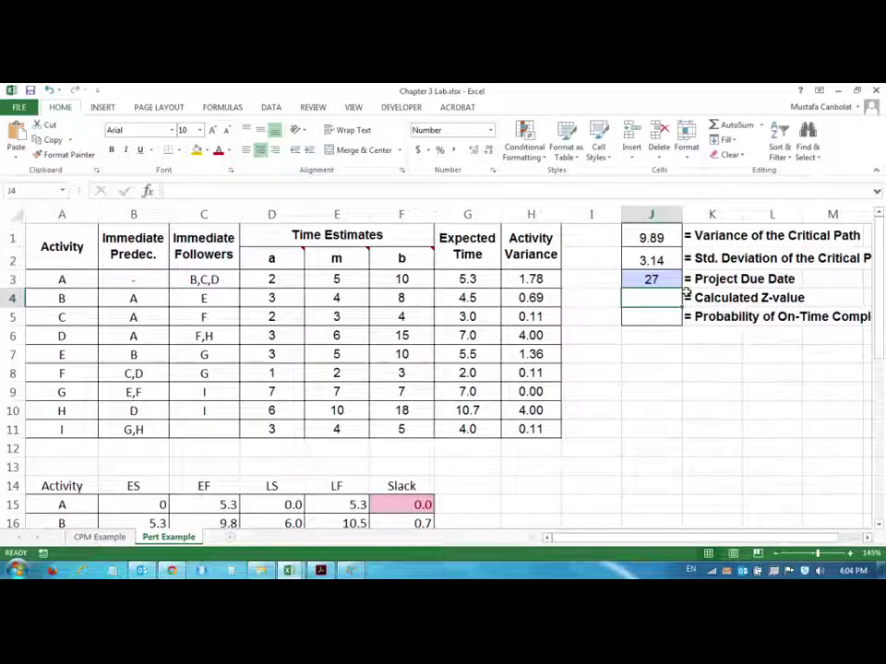
type("=")
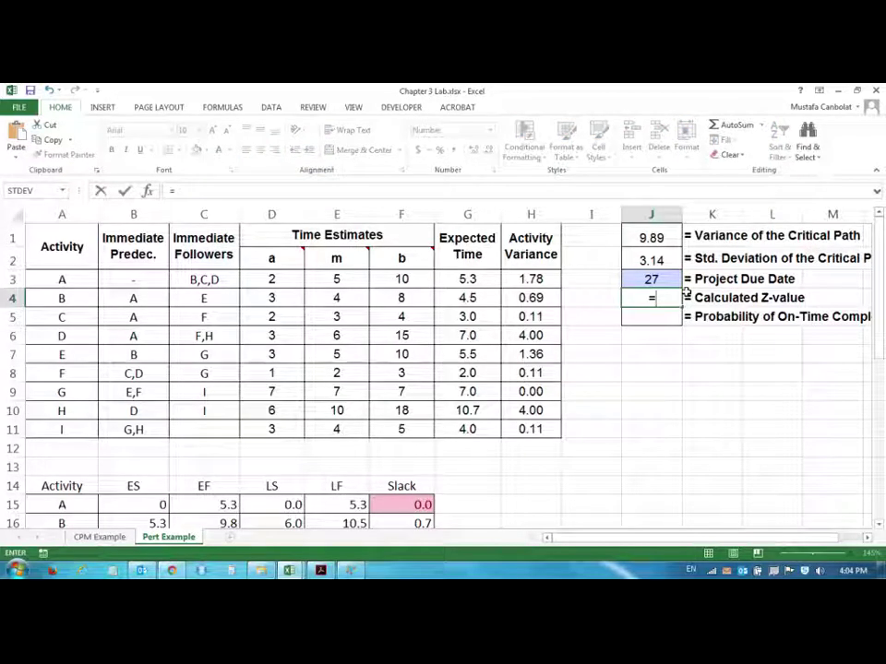
type("(")
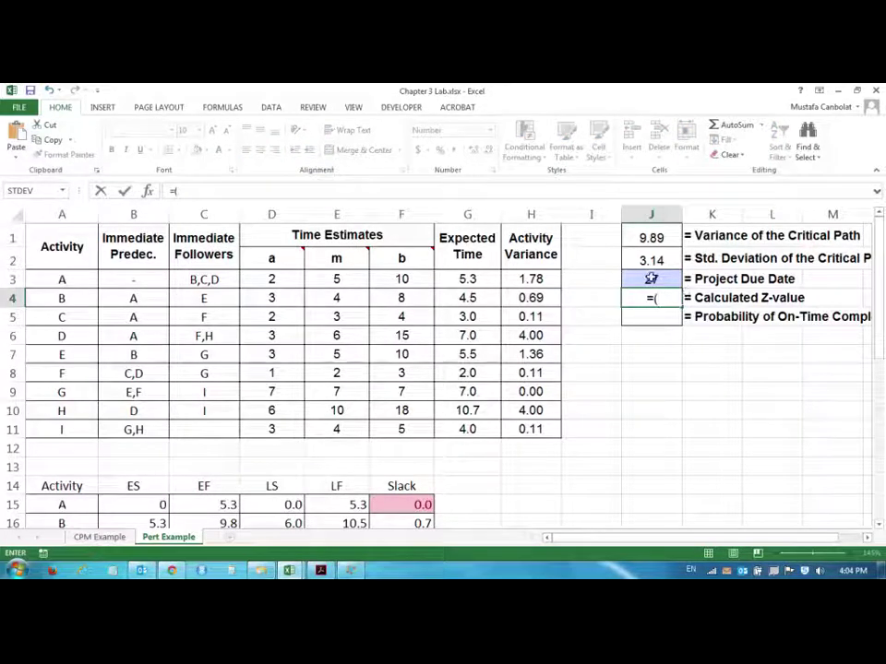
left_click(650, 278)
type("-")
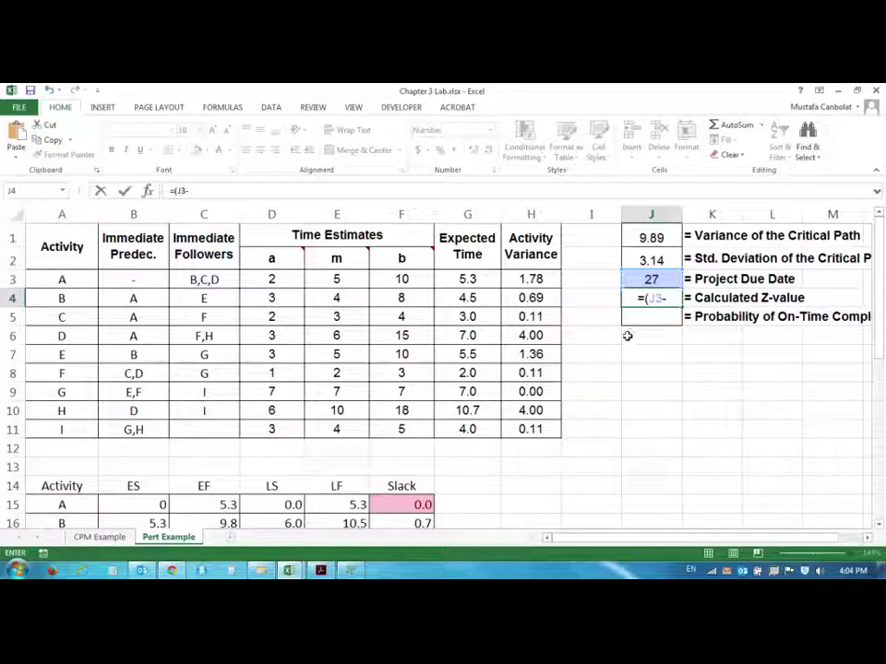
scroll(529, 336, "down", 1)
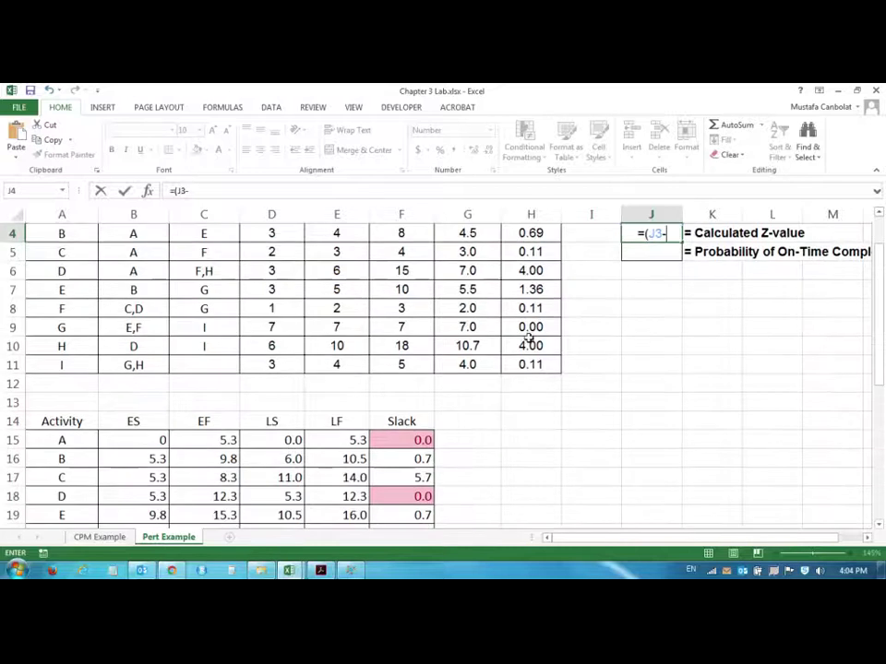
scroll(439, 391, "down", 2)
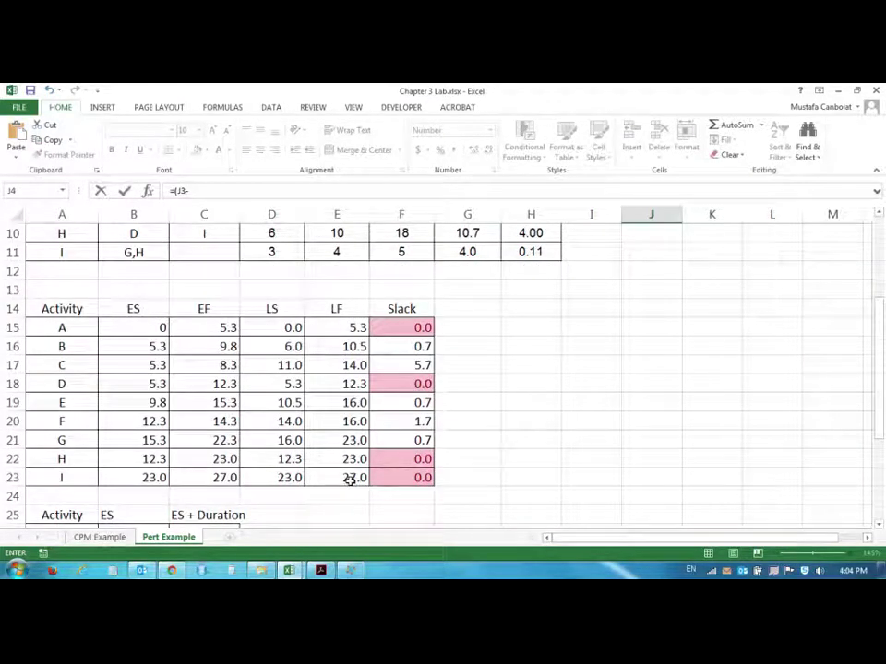
left_click(349, 478)
scroll(494, 446, "up", 3)
type(")/")
left_click(634, 257)
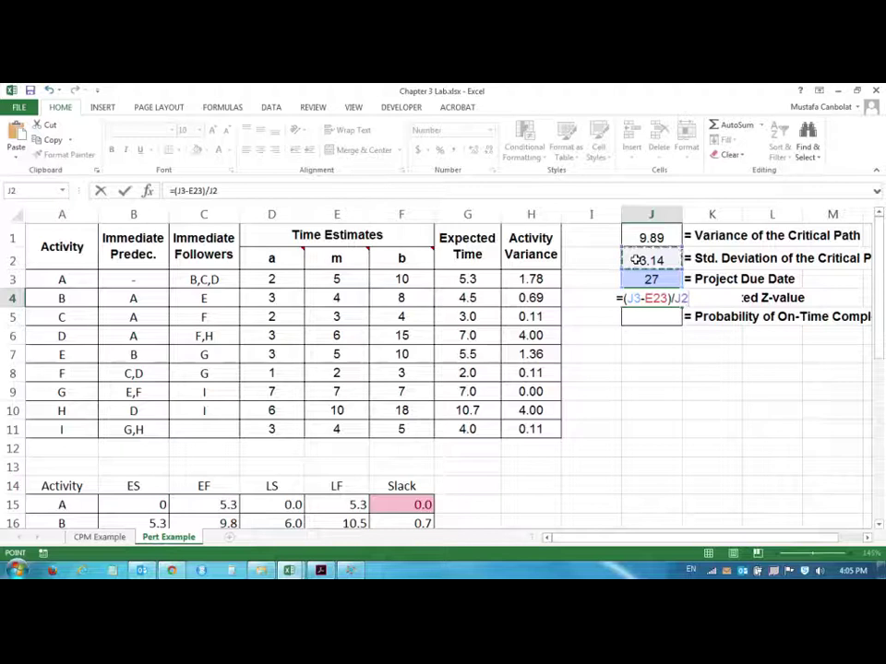
key("Return")
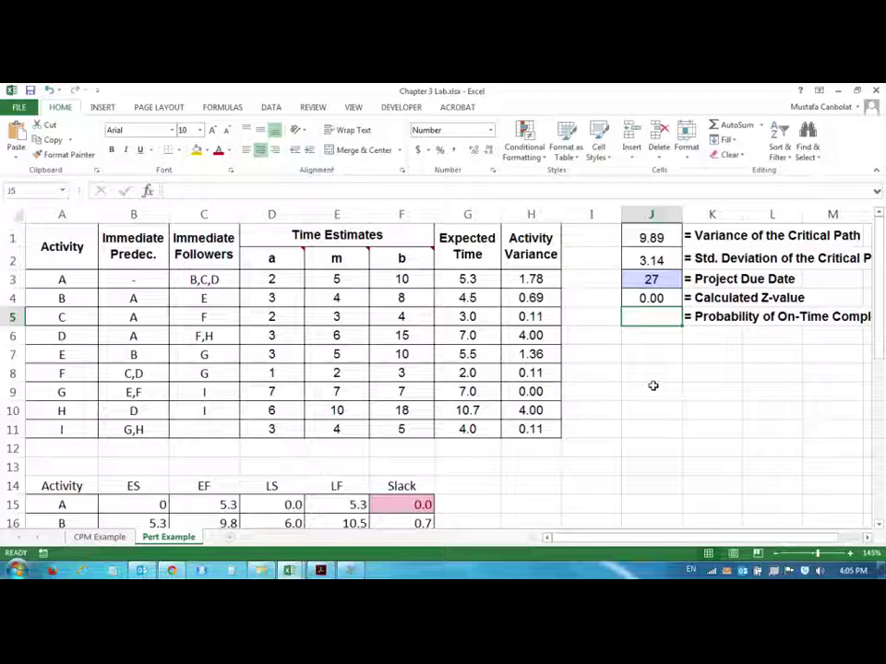
Enter =NORMSDIST(J4) in J5 and format it as a percentage, showing 50%
type("=")
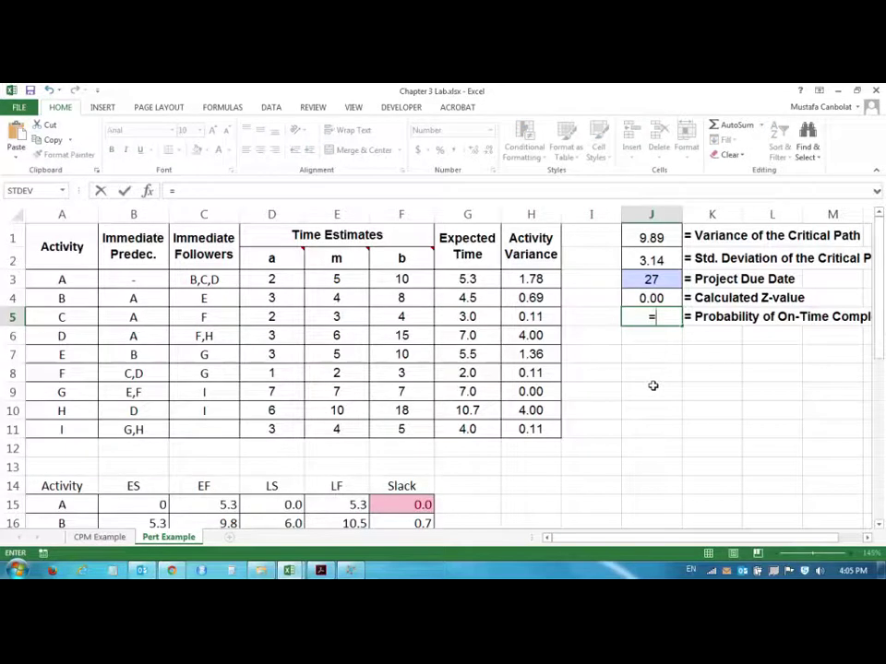
type("NORM")
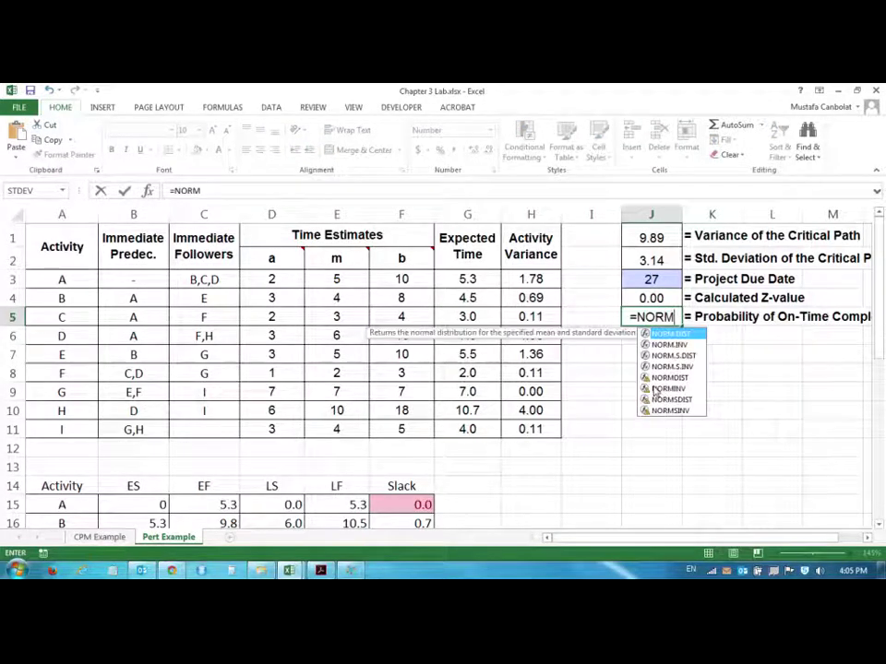
type("INV(")
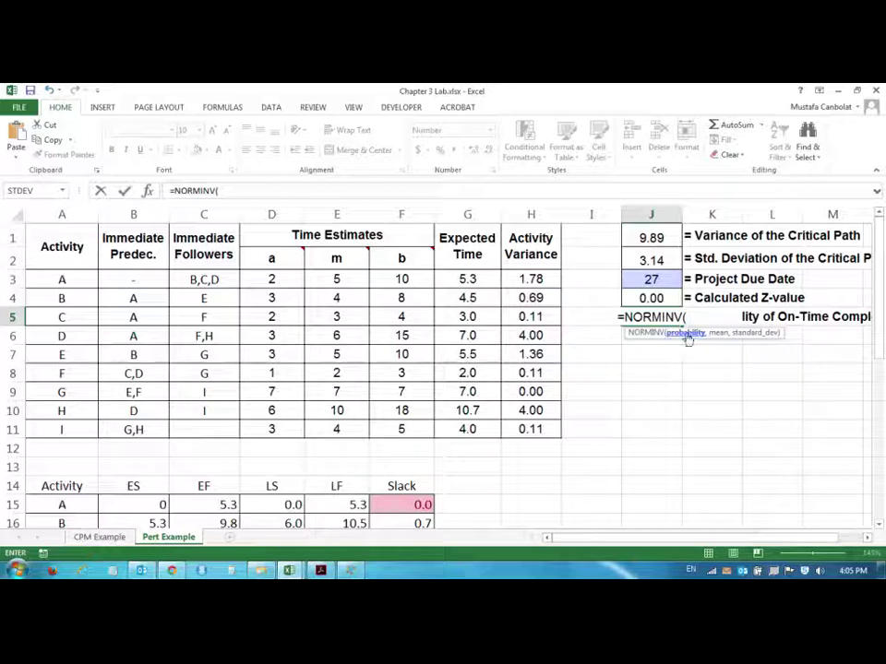
key("BackSpace")
key("BackSpace")
key("BackSpace")
key("BackSpace")
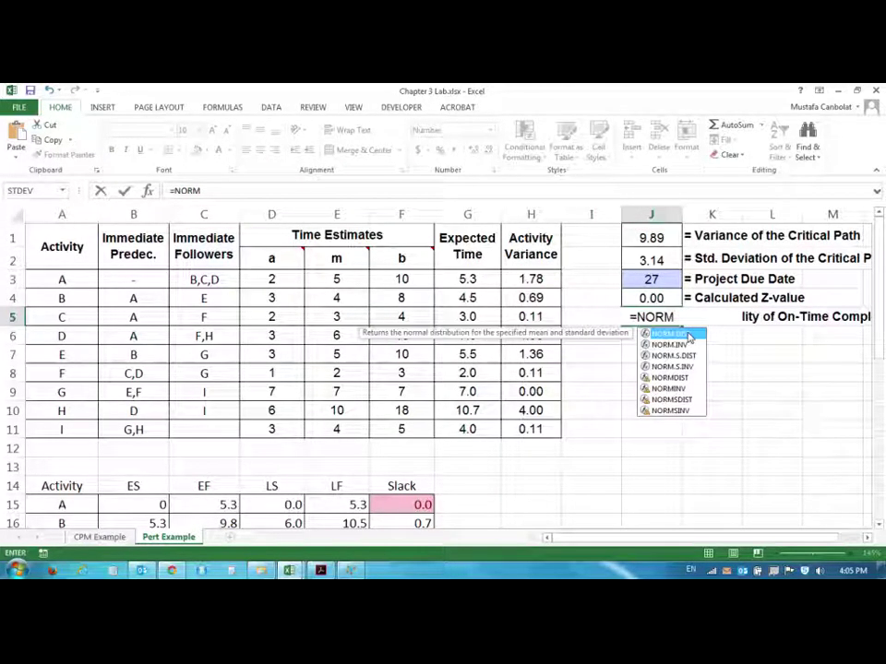
type("DIST(")
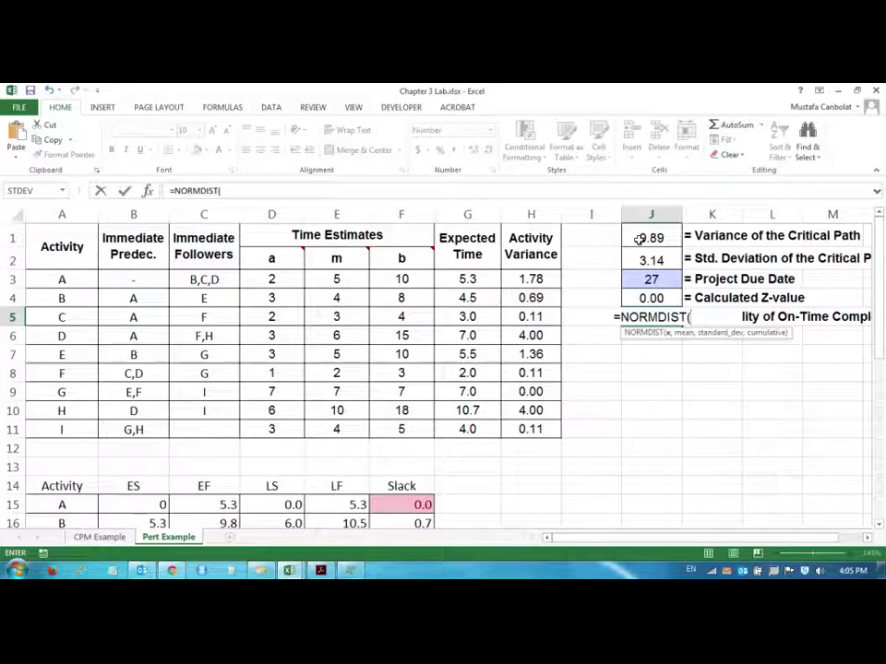
key("BackSpace")
key("BackSpace")
key("BackSpace")
key("BackSpace")
key("BackSpace")
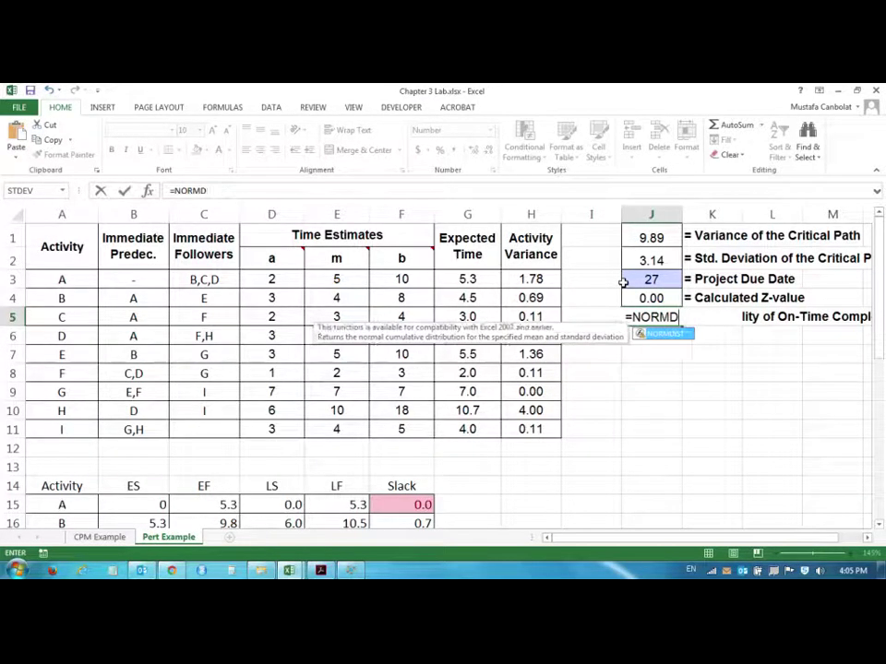
type("SDIST")
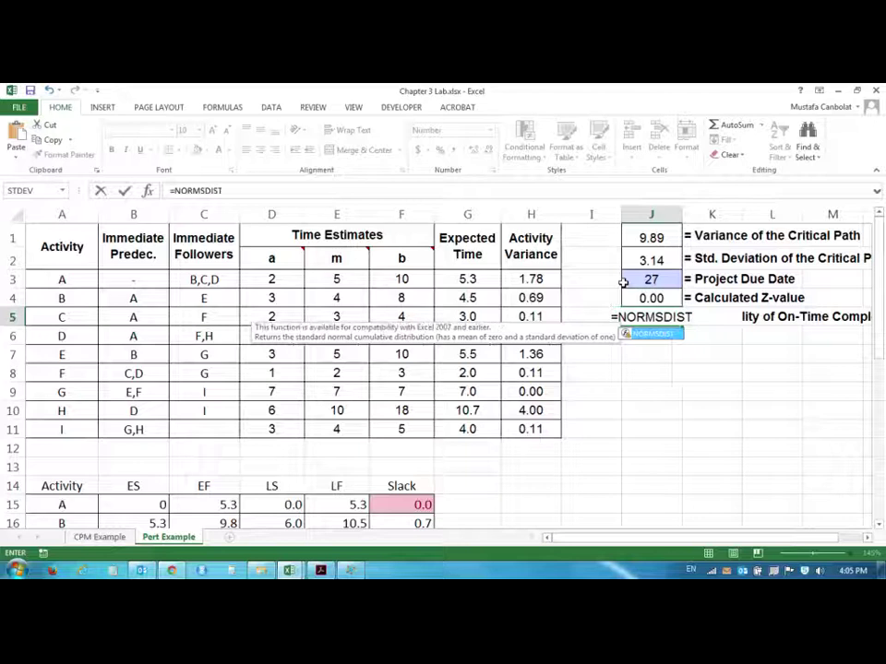
type("(")
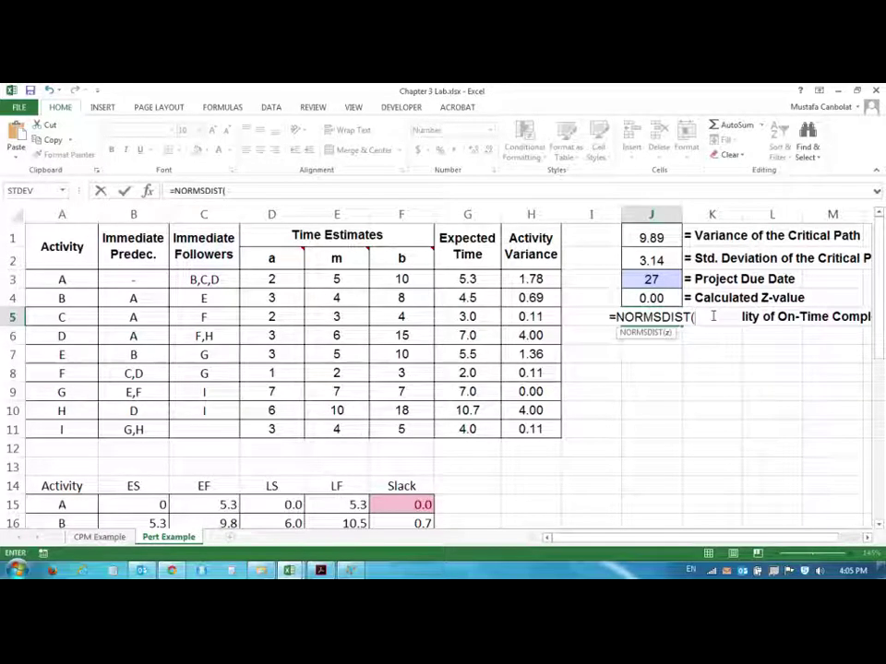
left_click(651, 298)
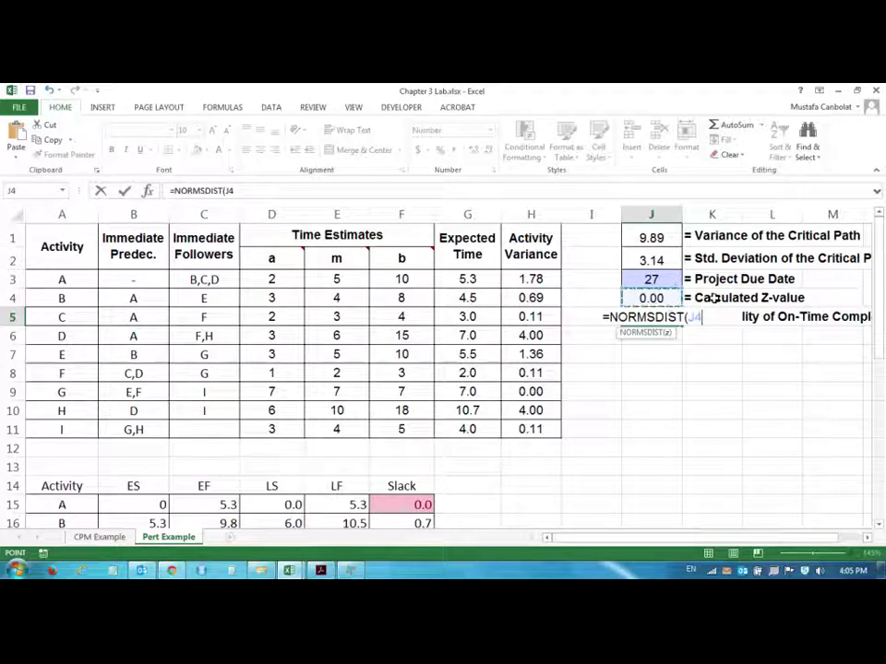
type(")")
key("Return")
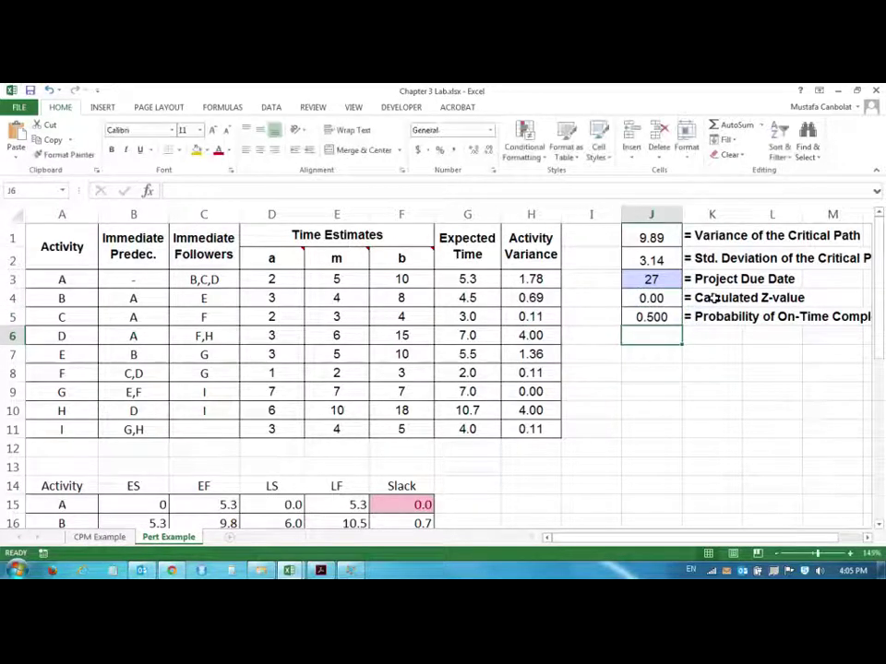
left_click(657, 316)
left_click(440, 150)
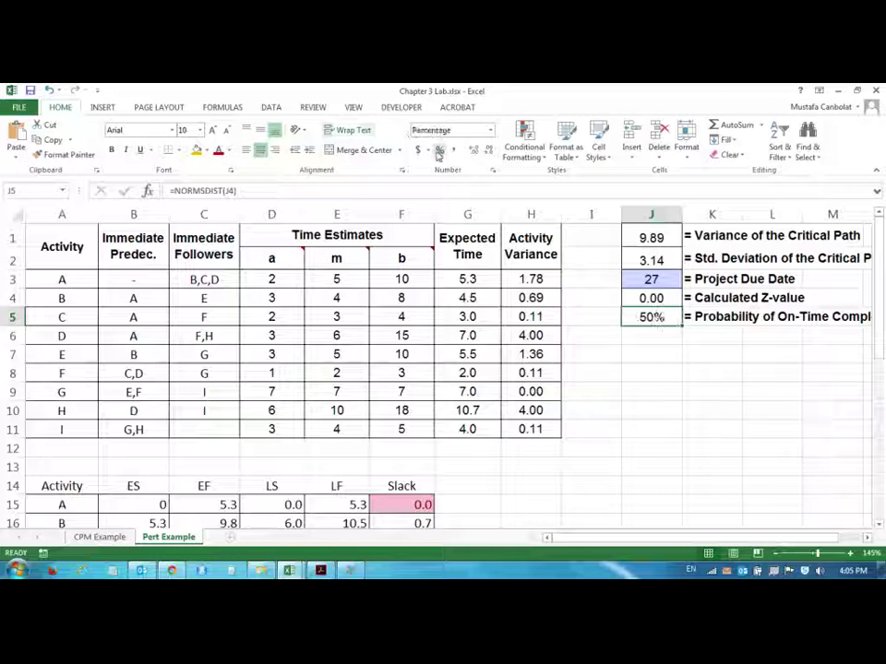
Try a due date of 30 in J3
left_click(661, 277)
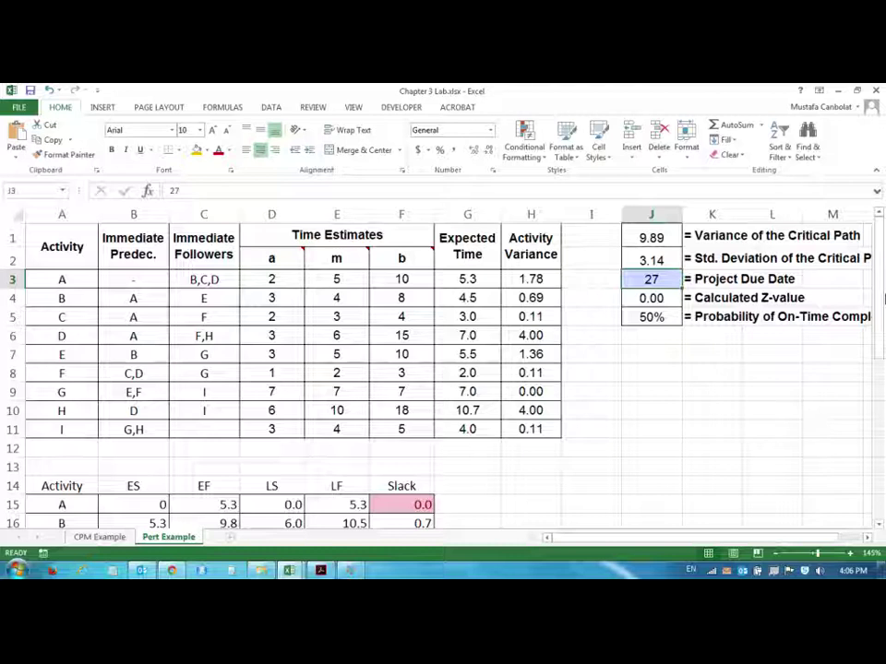
type("30")
key("Return")
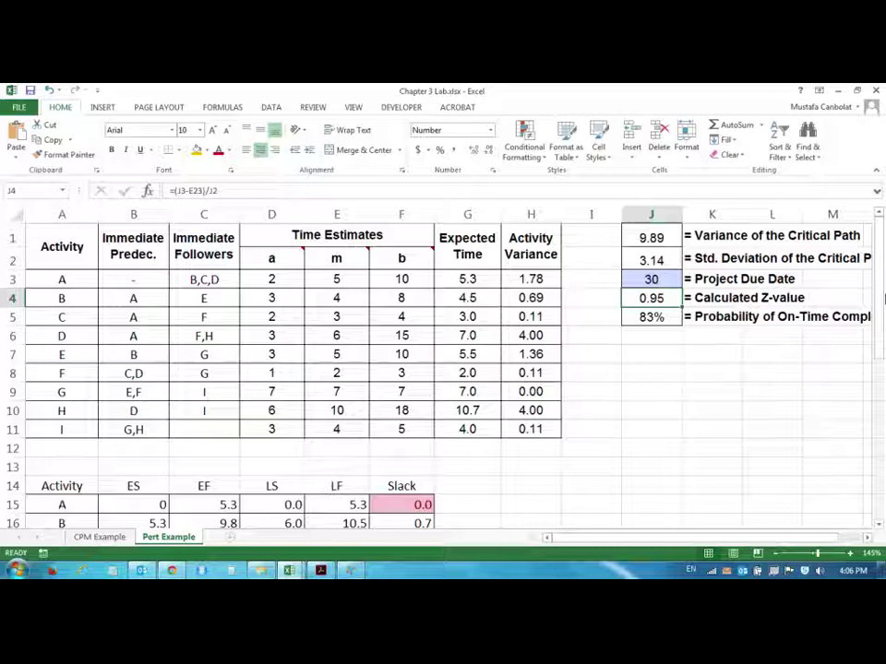
type("3")
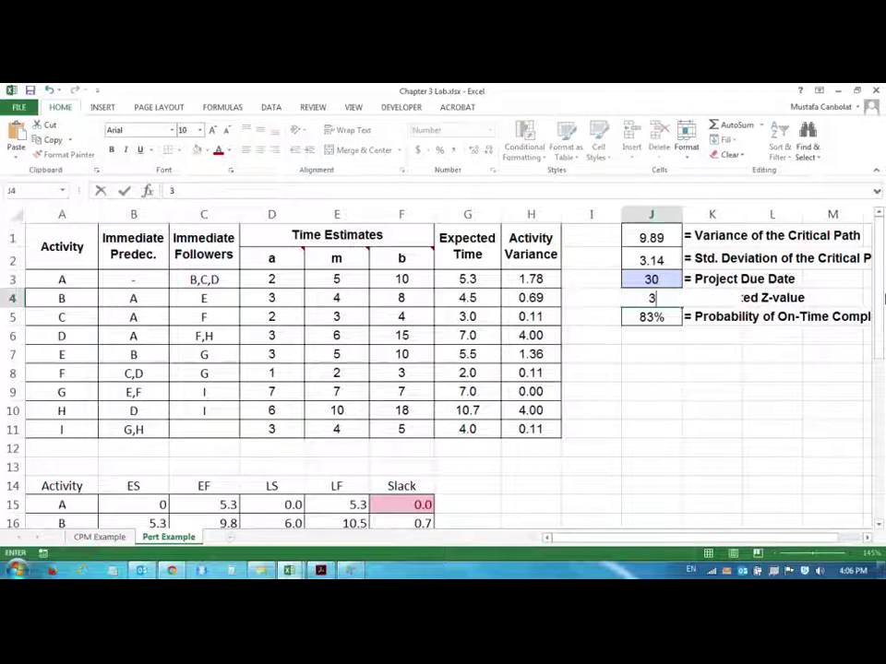
key("Escape")
Try due dates of 35 and then 100 in J3
left_click(651, 279)
type("35")
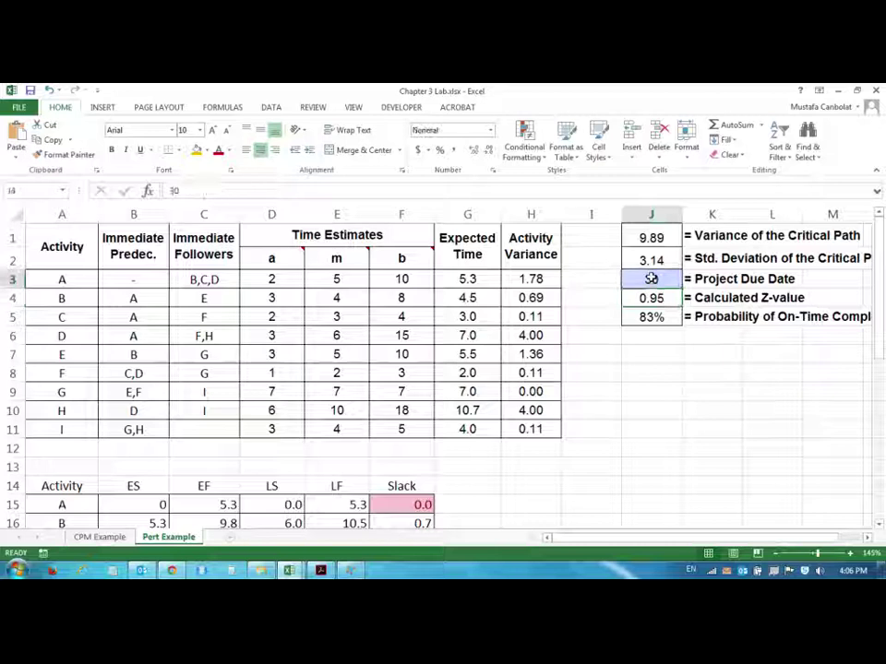
key("Return")
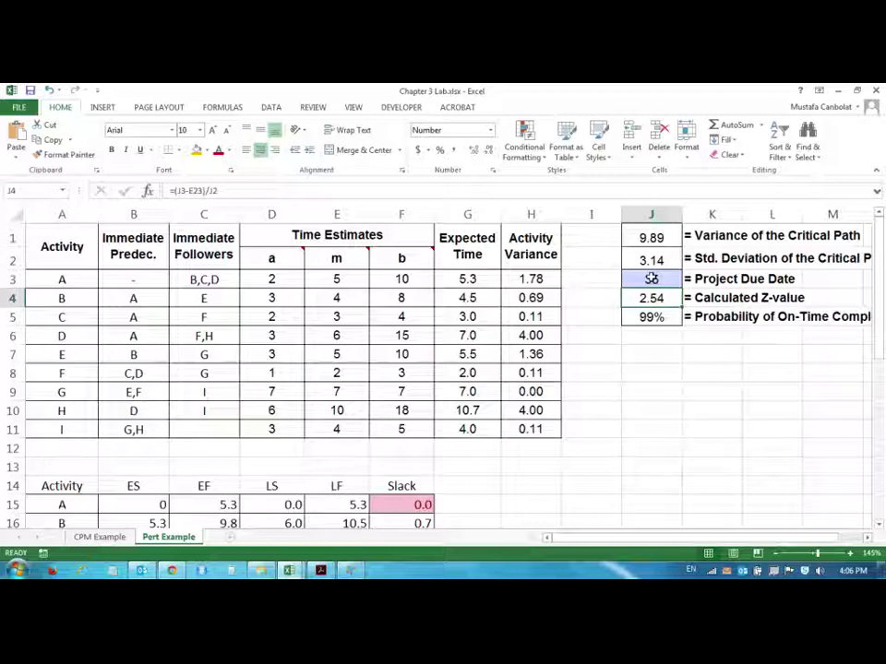
left_click(671, 275)
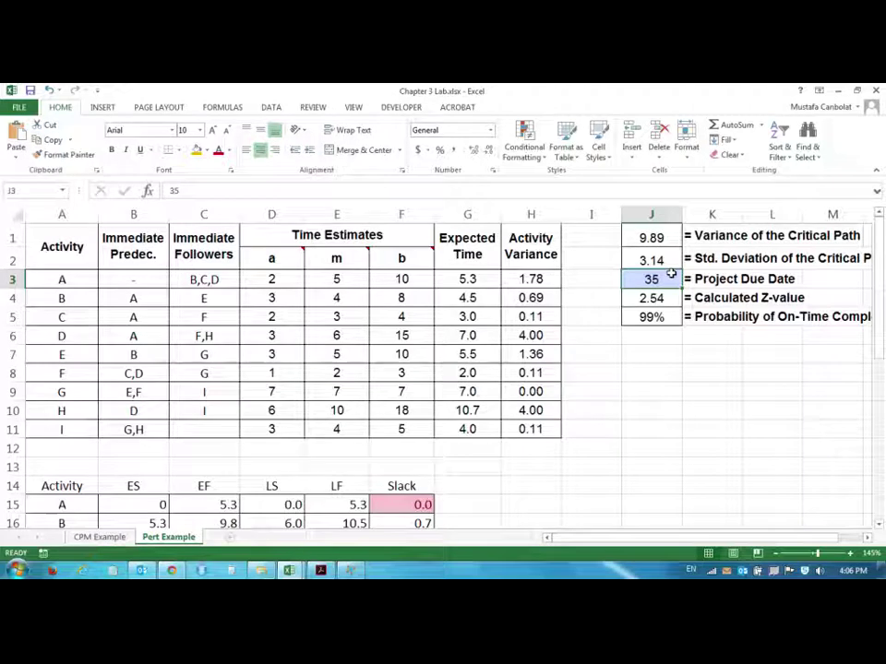
type("100")
key("Return")
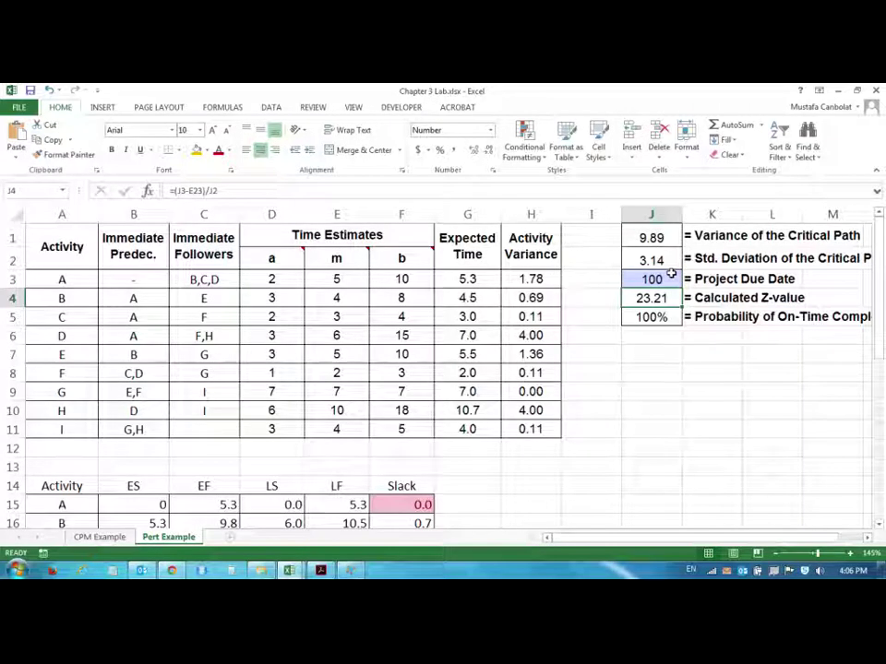
left_click(671, 274)
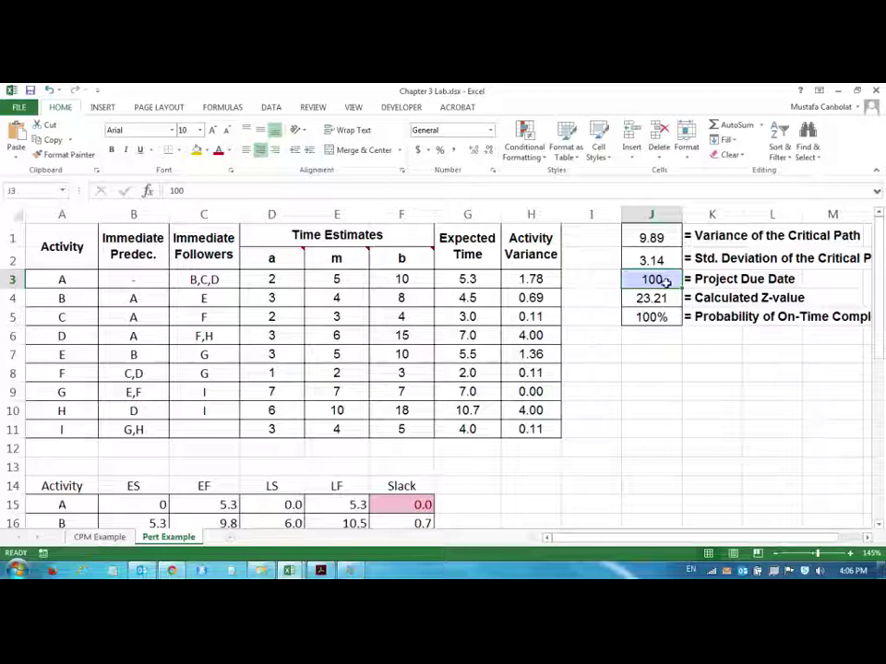
Review the J5 probability formula and set the due date to 35, giving 99%
left_click(651, 317)
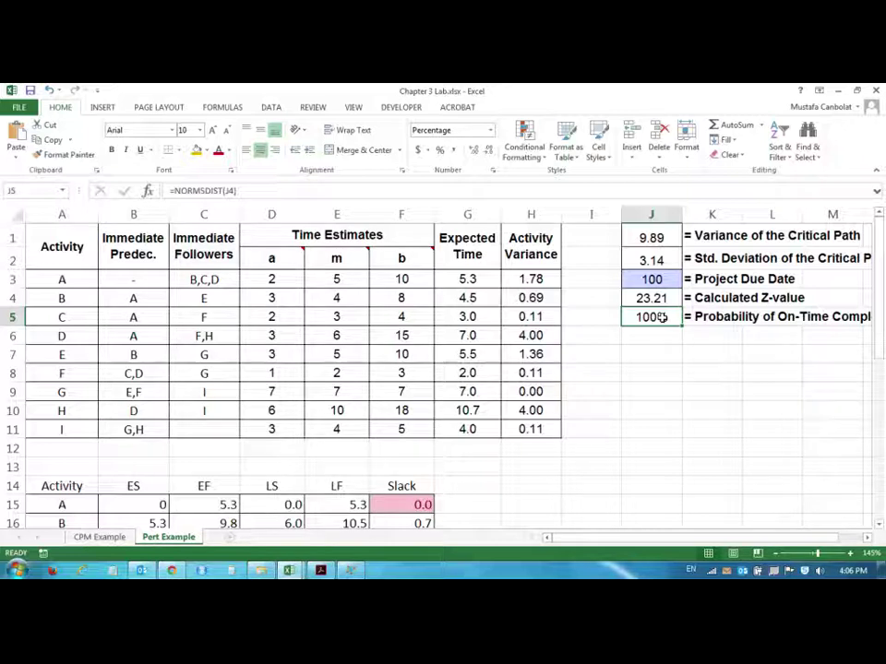
left_click(674, 277)
type("35")
key("Return")
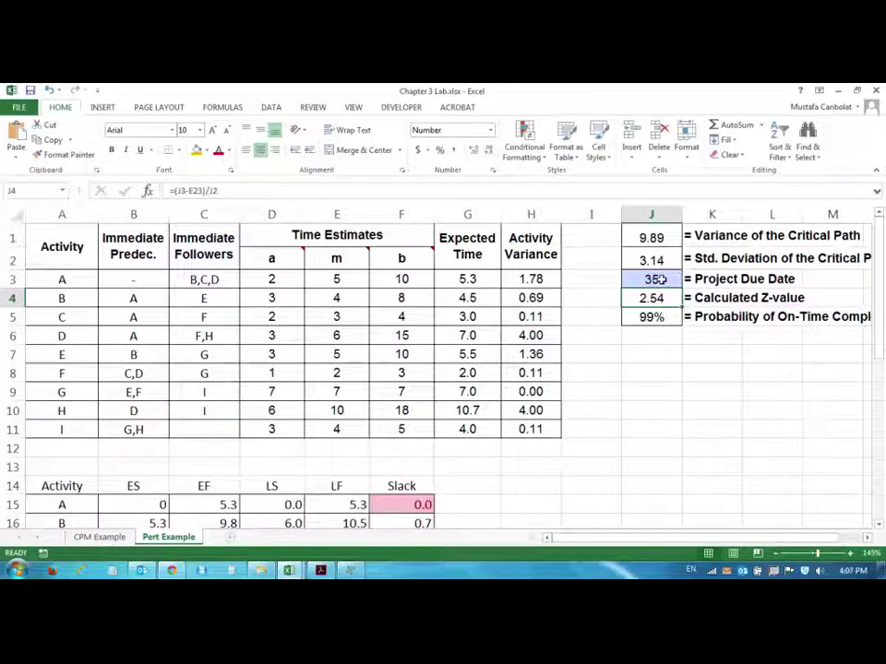
left_click(663, 279)
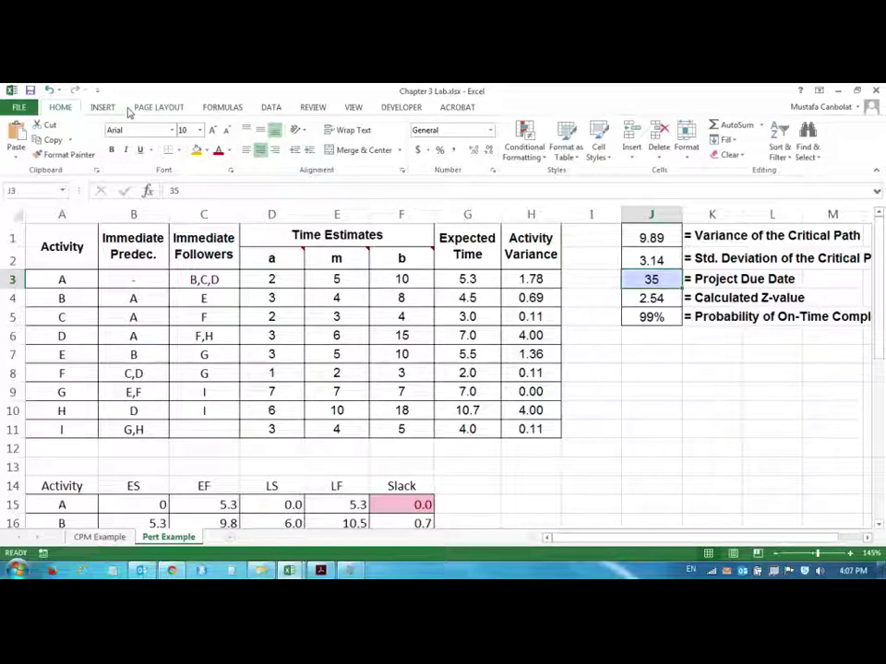
Goal Seek J5 to 0.95 by changing J3, giving a due date of 32.1746
left_click(270, 107)
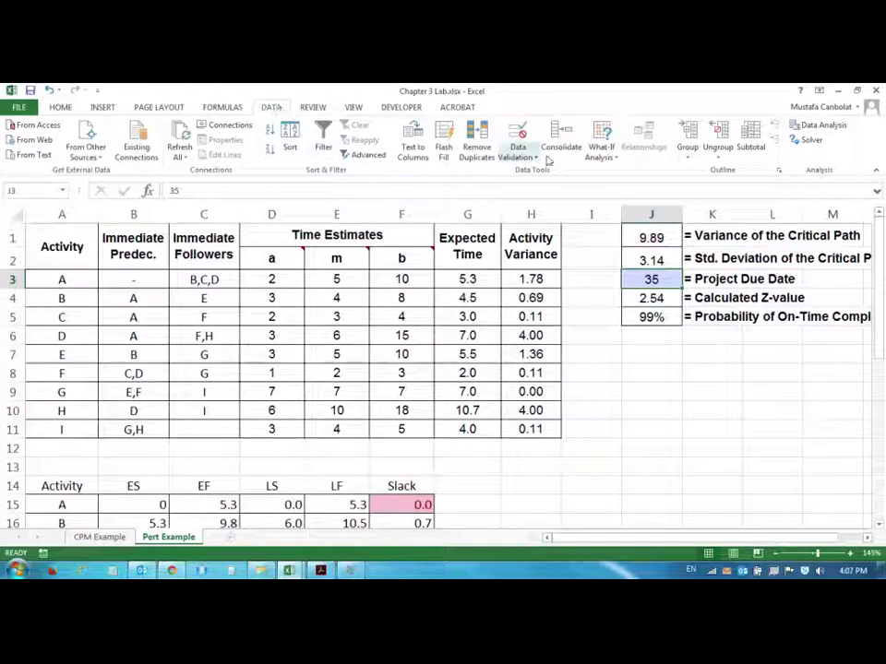
left_click(609, 159)
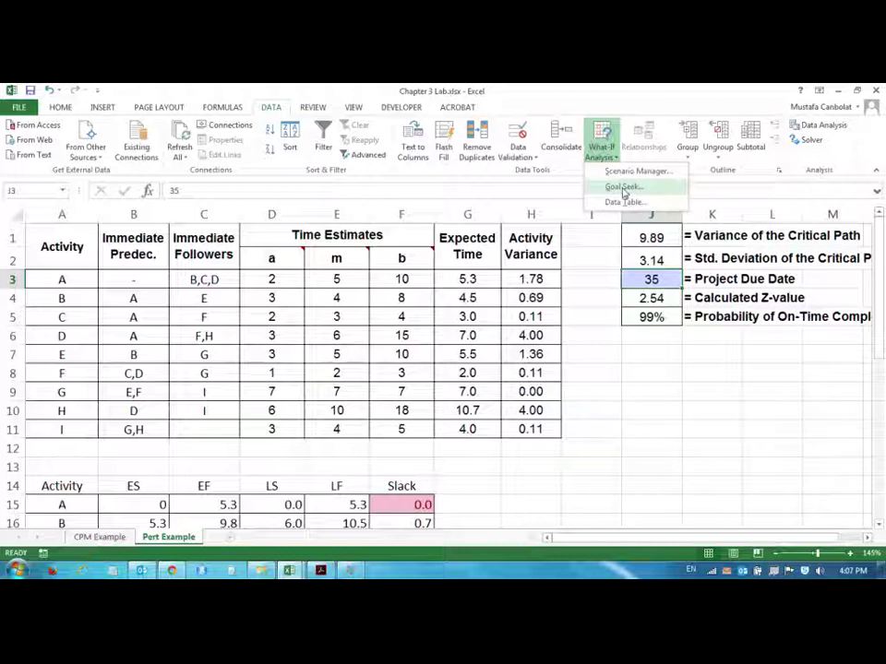
left_click(624, 189)
left_click_drag(406, 271, 491, 213)
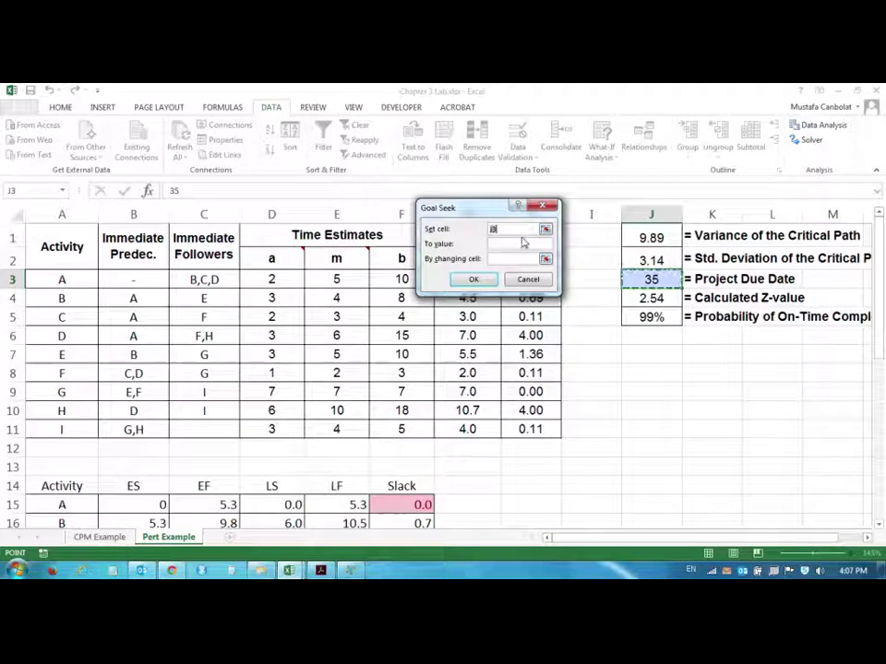
left_click(650, 317)
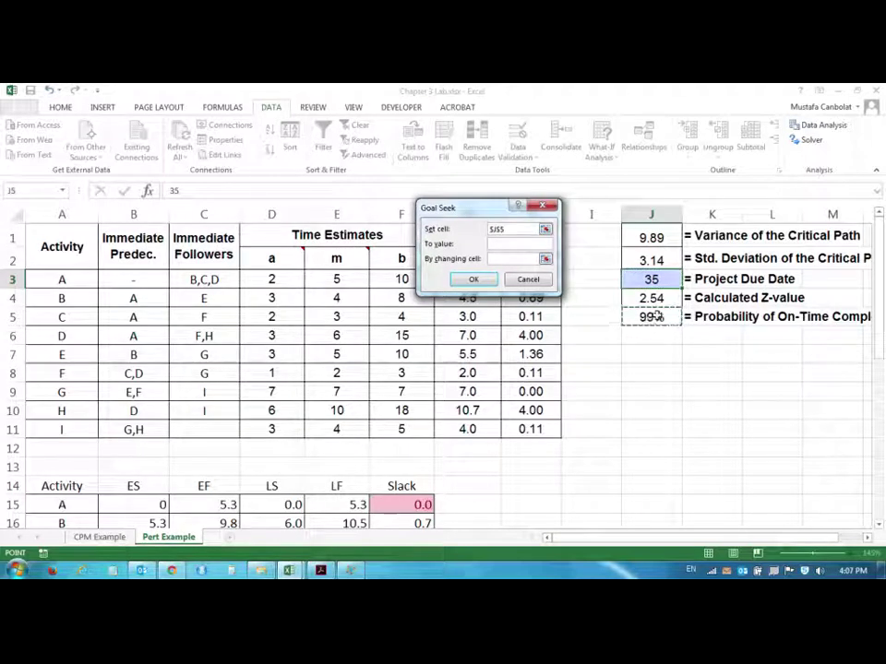
left_click(541, 243)
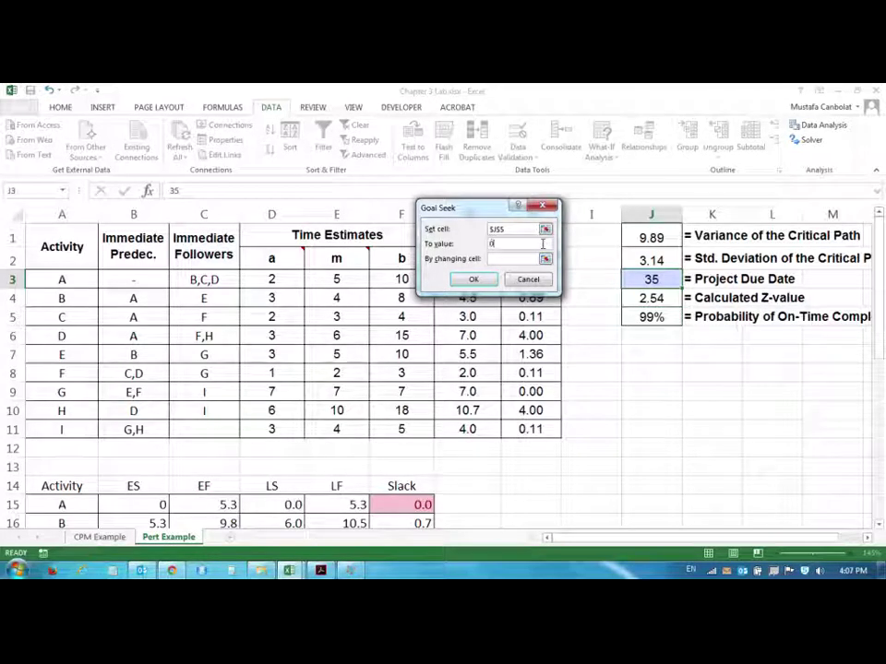
type("0.95")
left_click(516, 260)
left_click(659, 279)
left_click(473, 280)
left_click(485, 279)
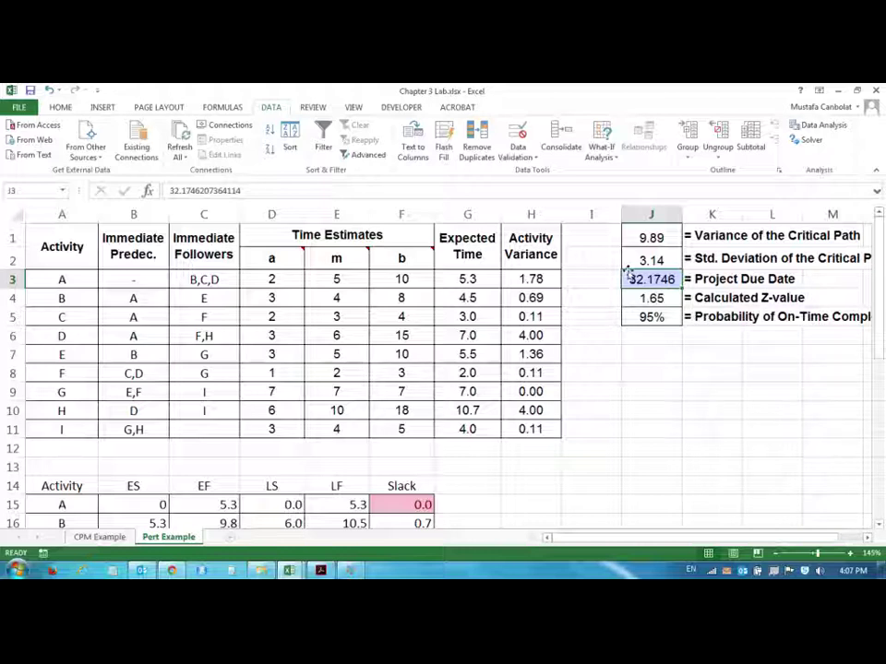
scroll(287, 405, "down", 4)
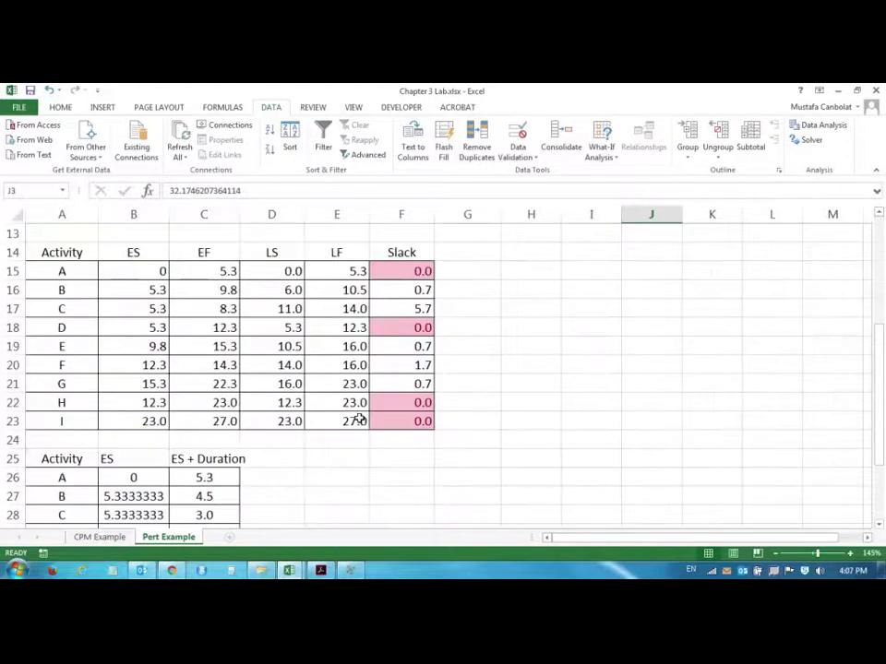
scroll(358, 420, "up", 4)
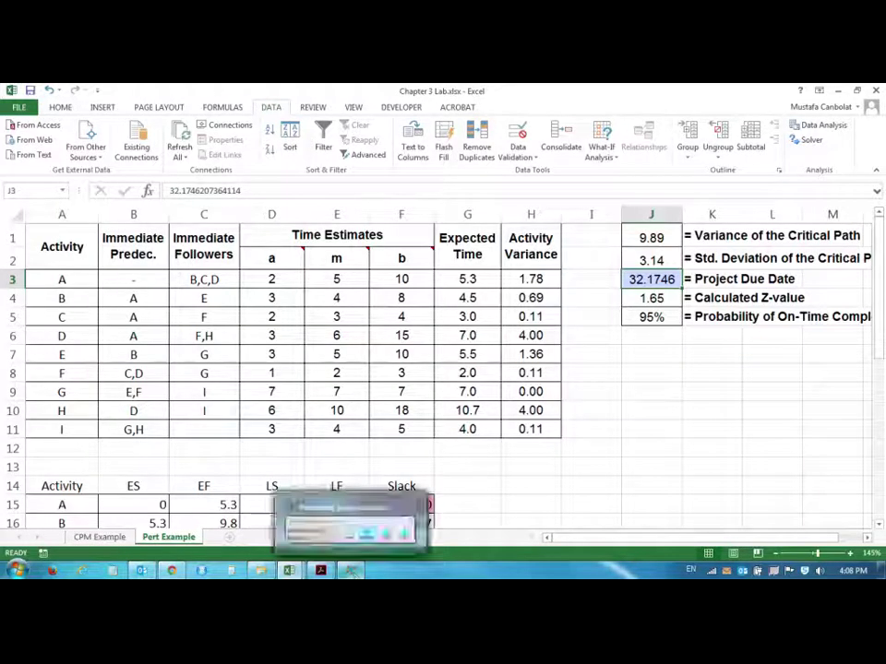
left_click(352, 570)
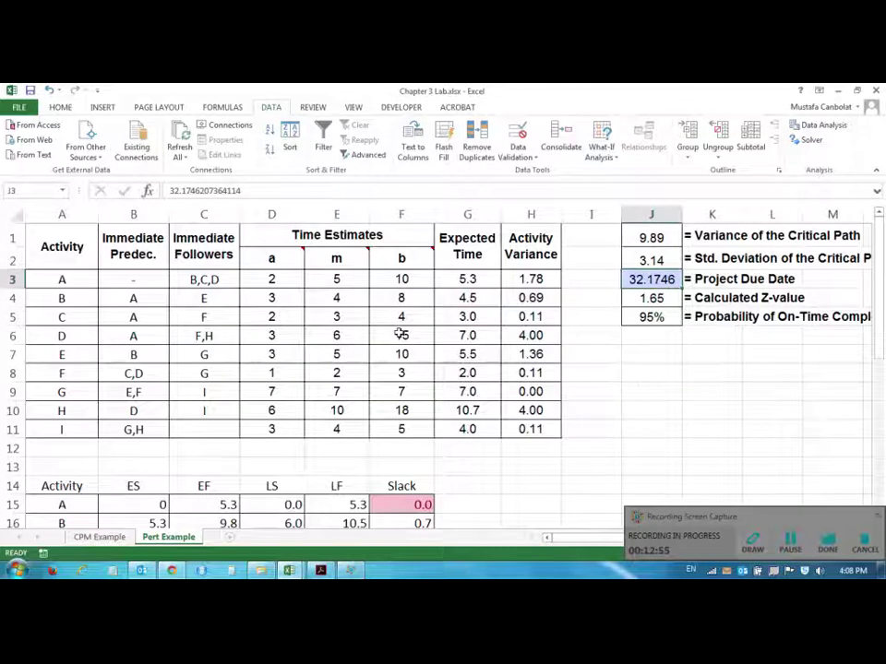
scroll(397, 335, "down", 2)
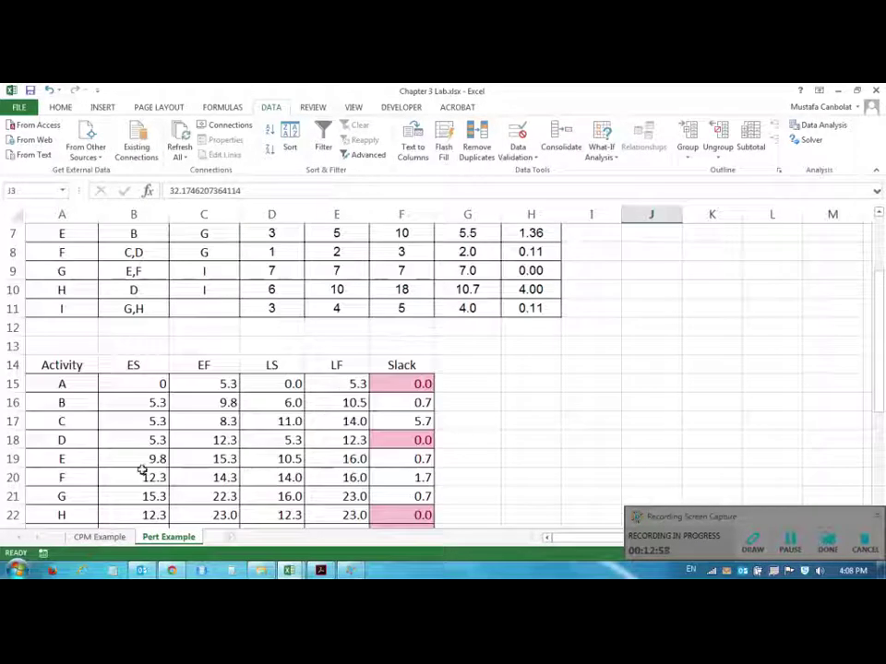
left_click(109, 537)
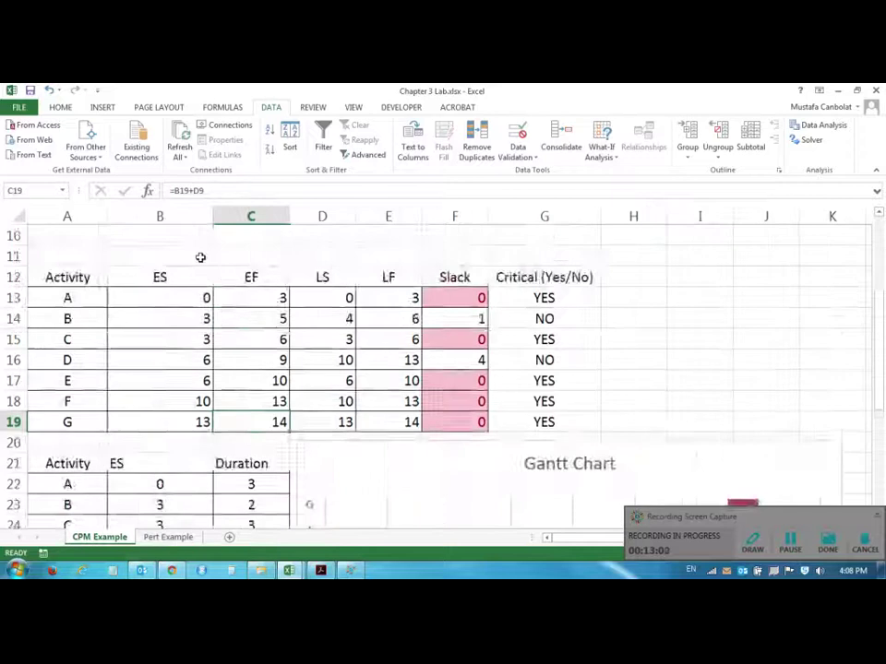
scroll(247, 293, "down", 2)
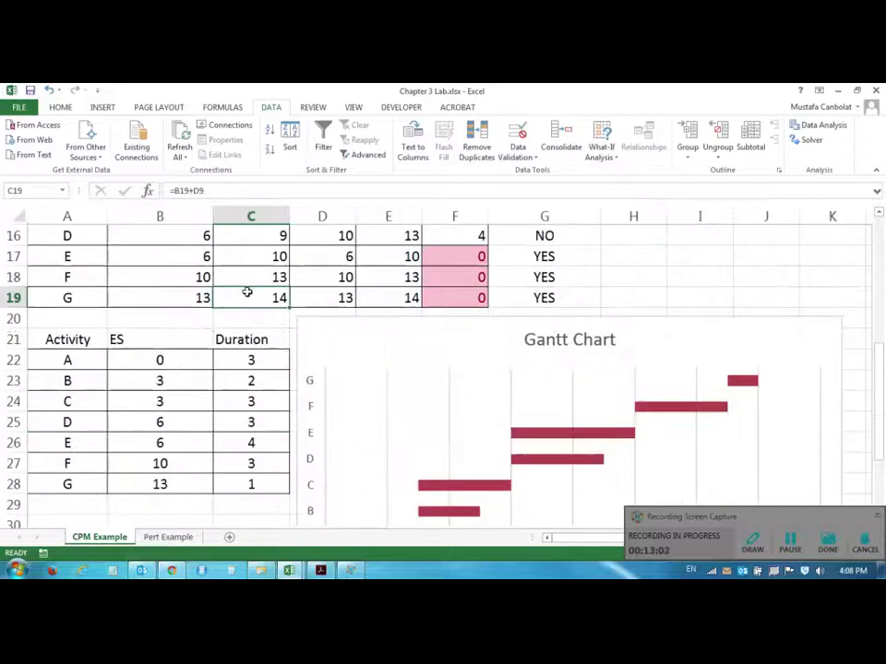
left_click(168, 537)
scroll(205, 422, "up", 2)
scroll(205, 423, "down", 3)
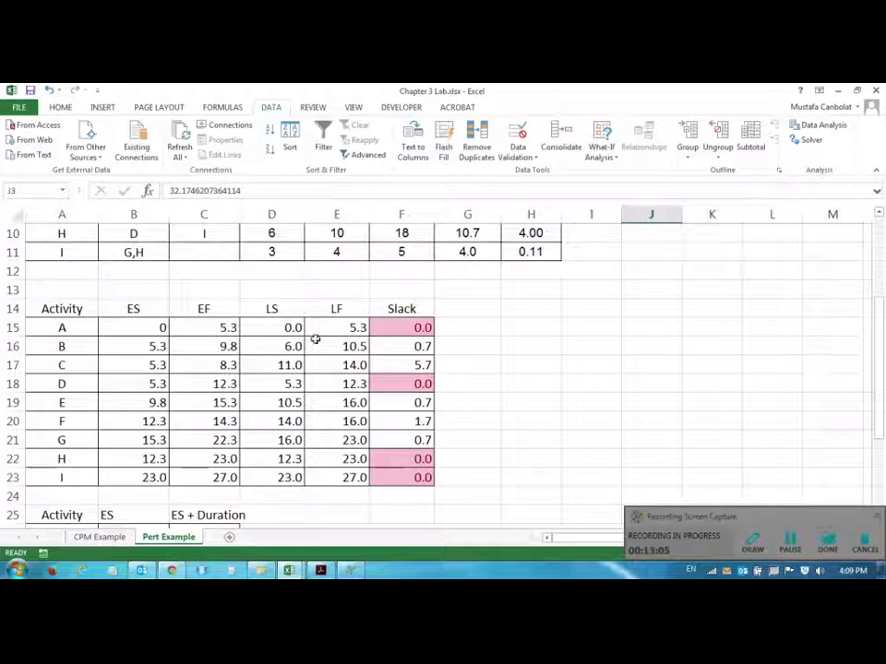
scroll(263, 419, "down", 2)
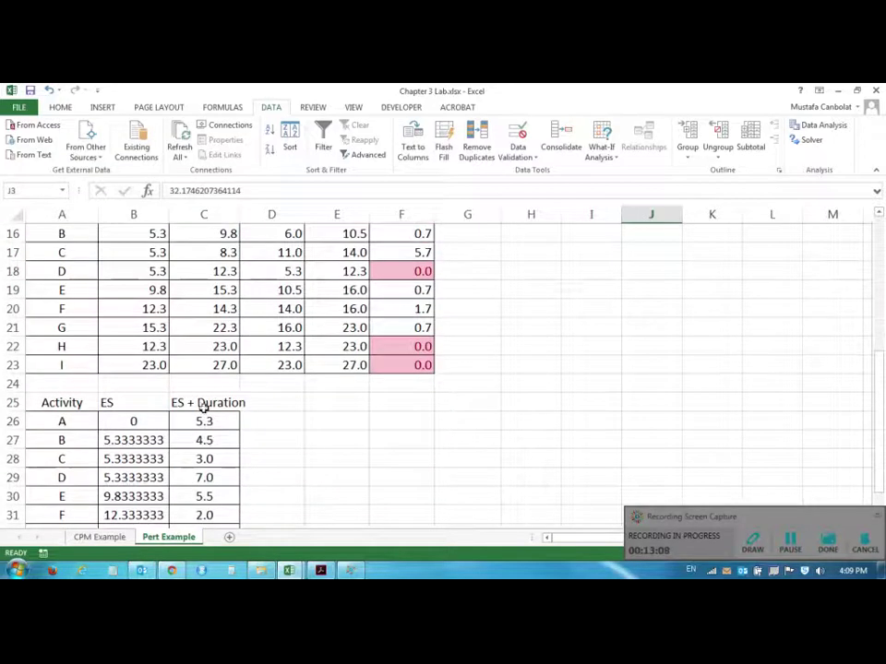
scroll(207, 403, "up", 5)
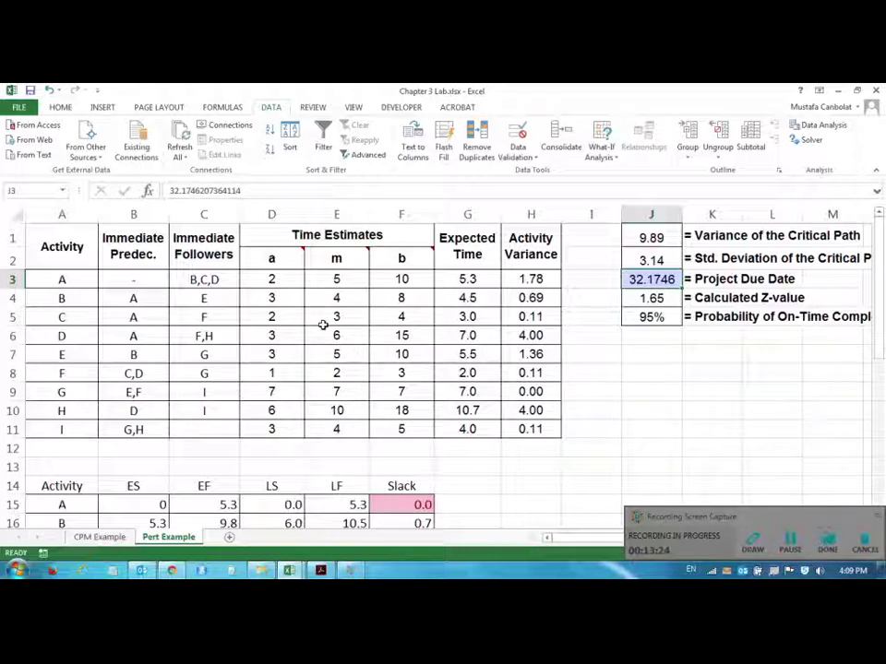
scroll(323, 325, "down", 2)
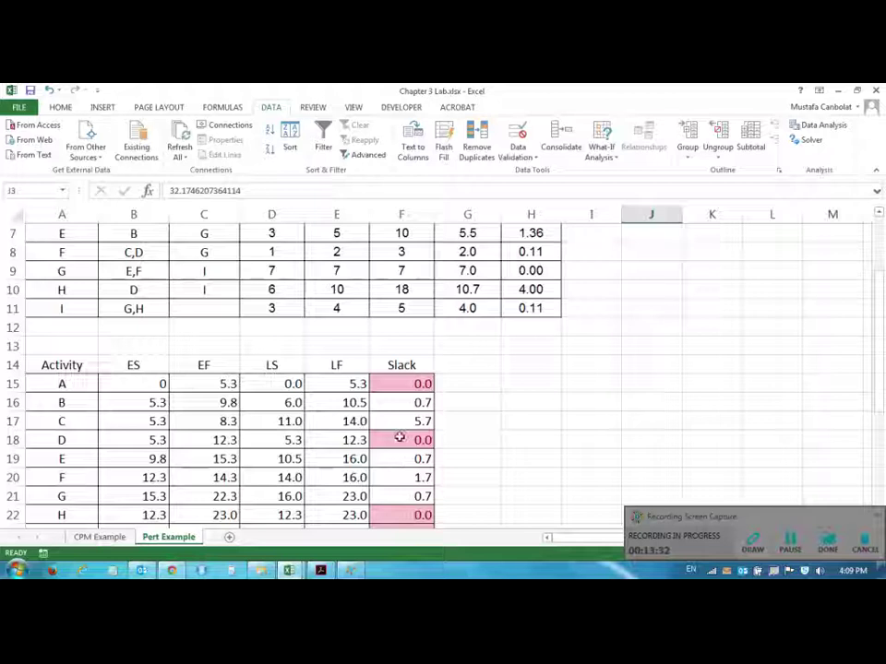
scroll(341, 370, "up", 2)
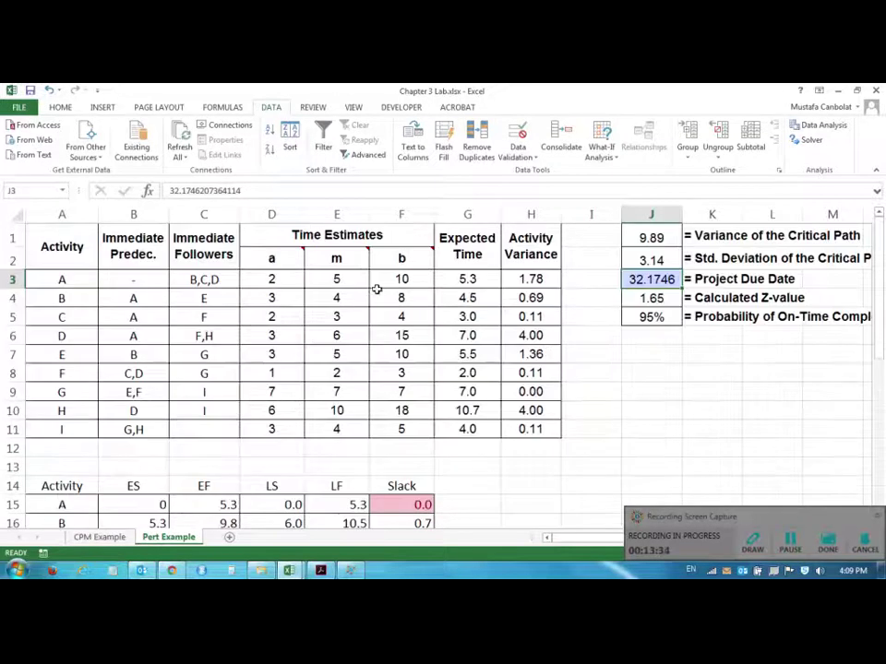
scroll(559, 327, "down", 2)
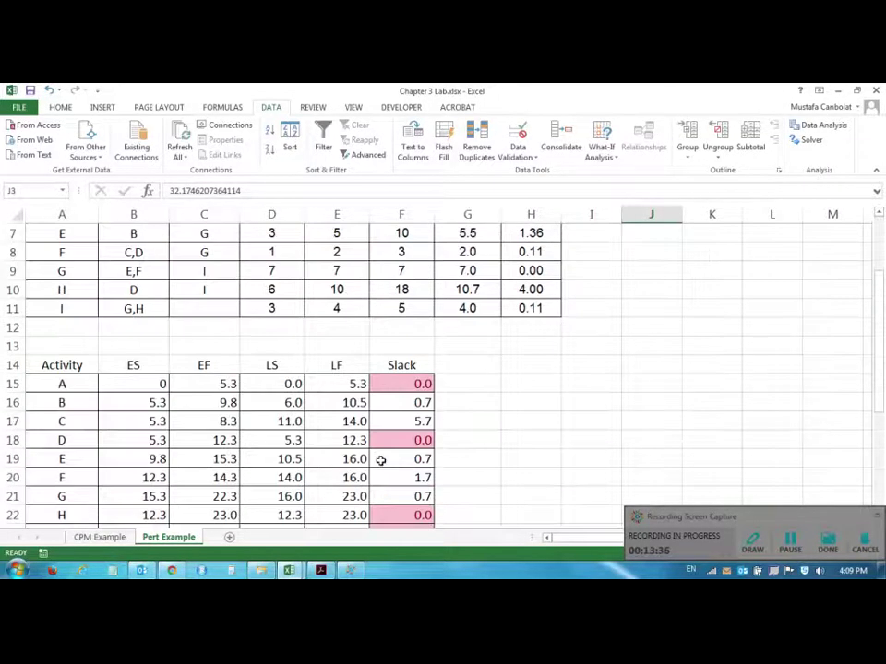
scroll(382, 356, "up", 2)
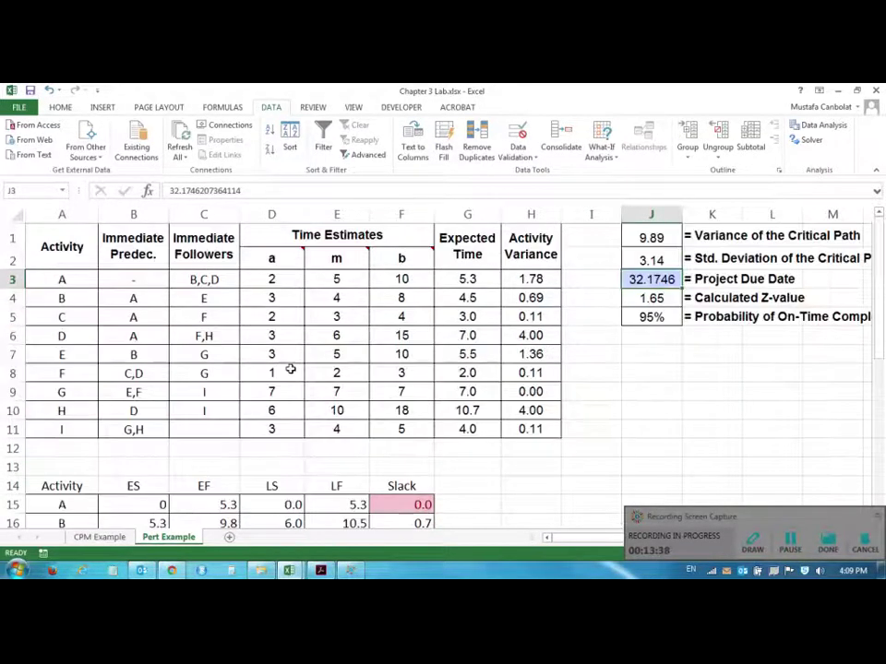
scroll(406, 369, "down", 2)
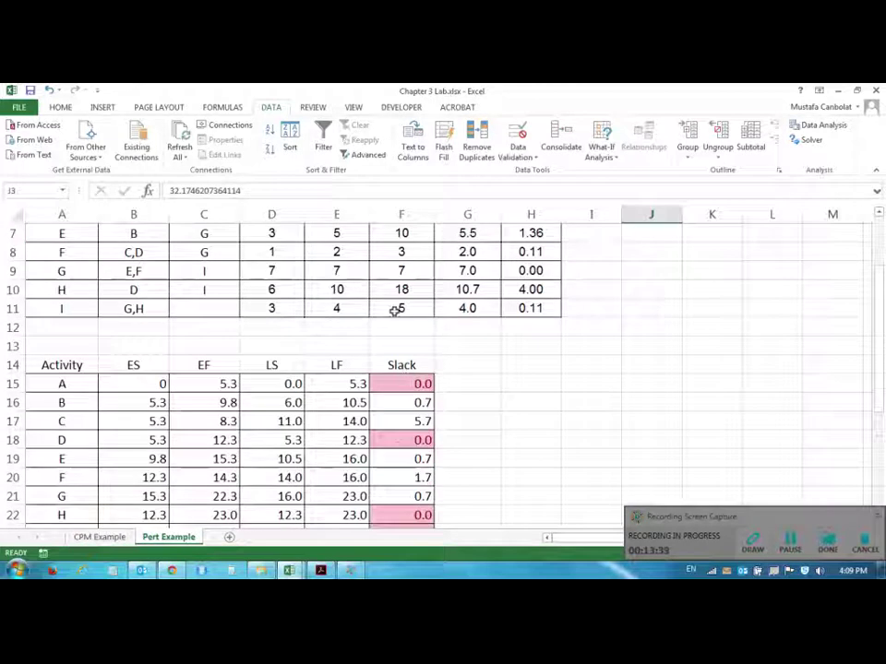
scroll(364, 374, "up", 2)
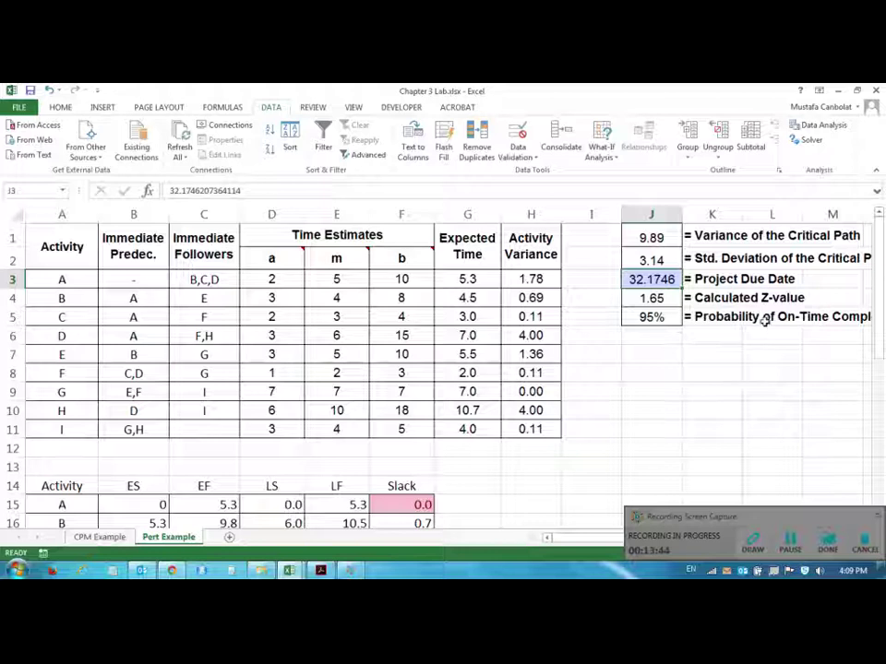
scroll(352, 458, "down", 3)
scroll(351, 459, "up", 3)
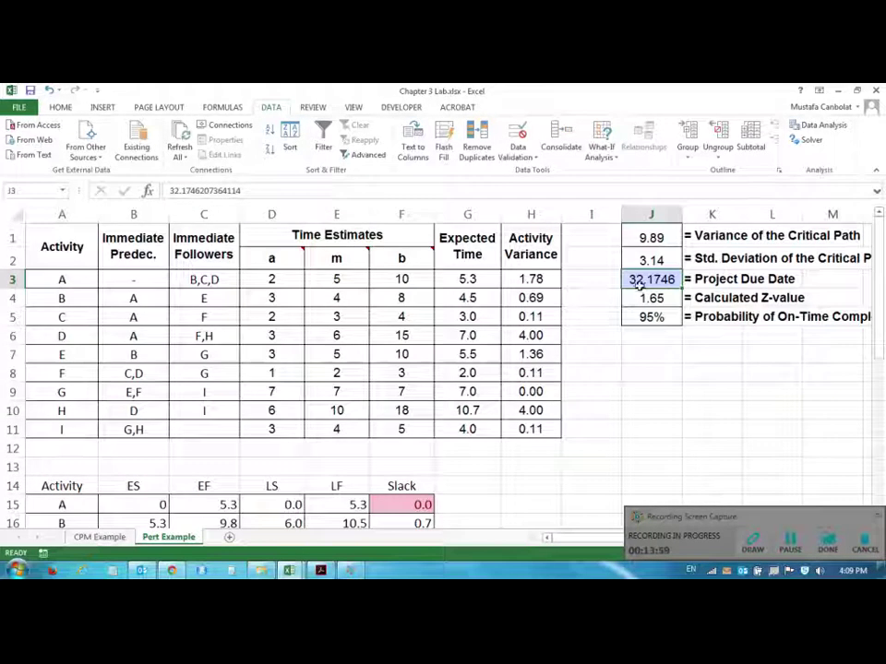